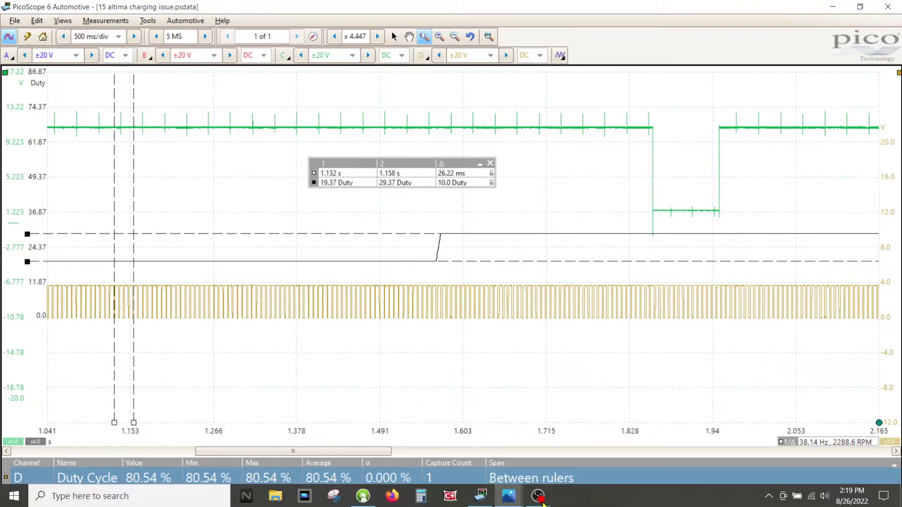
Step: Switch to Microsoft Edge showing the 2018 Altima charging system diagram with generator terminals 1–4
mouse_move(507, 501)
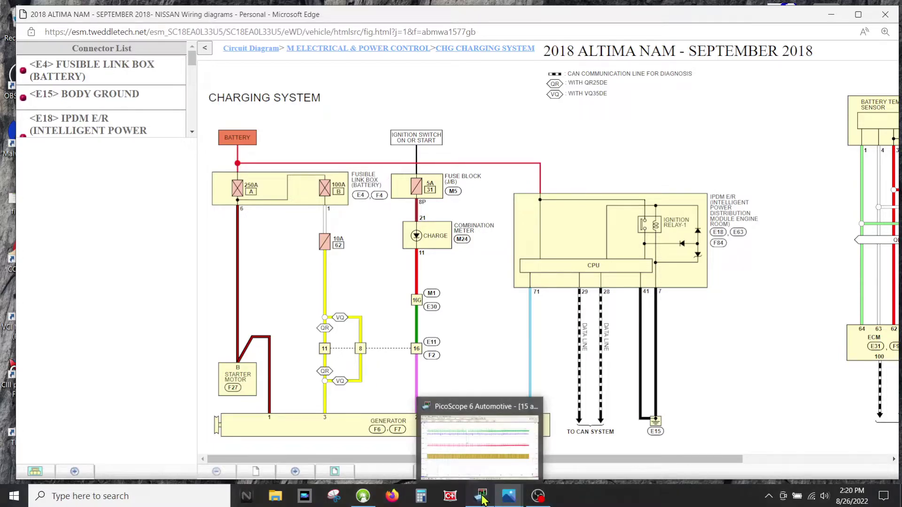
Step: Return to the '15 altima charging issue' capture and raise the blue channel A trace up the graph
left_click(482, 498)
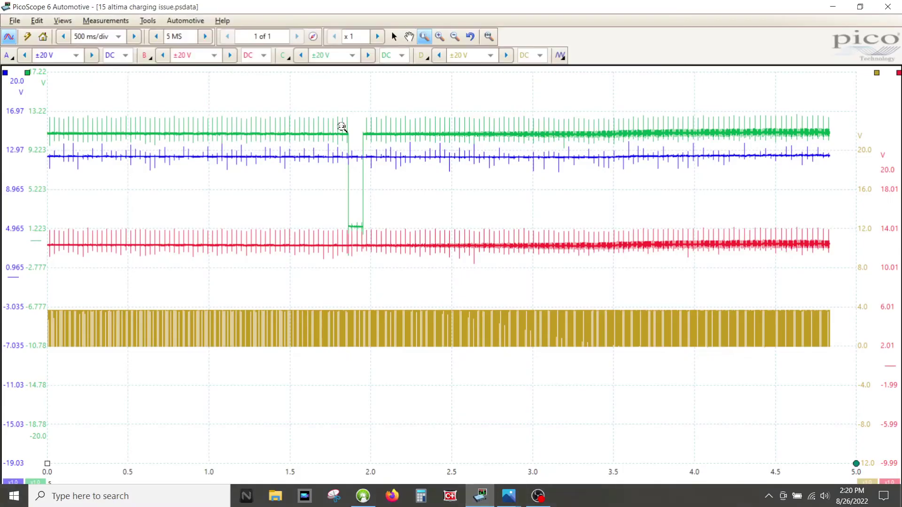
left_click_drag(13, 154, 16, 90)
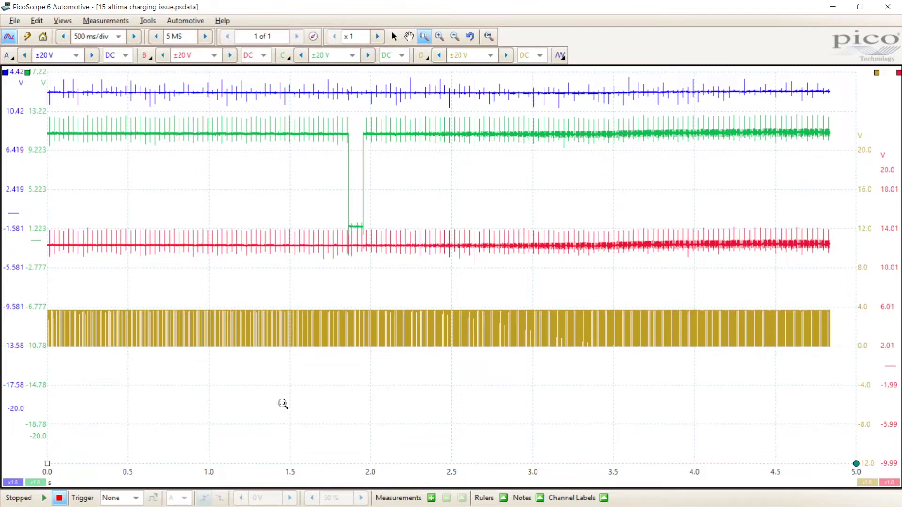
mouse_move(441, 506)
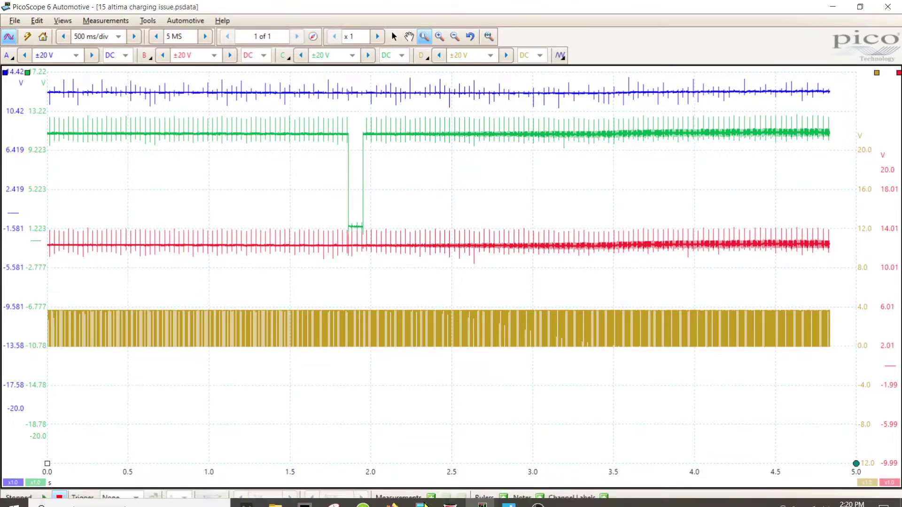
Step: Place two time rulers at about 433.8 ms and 648 ms
left_click(431, 498)
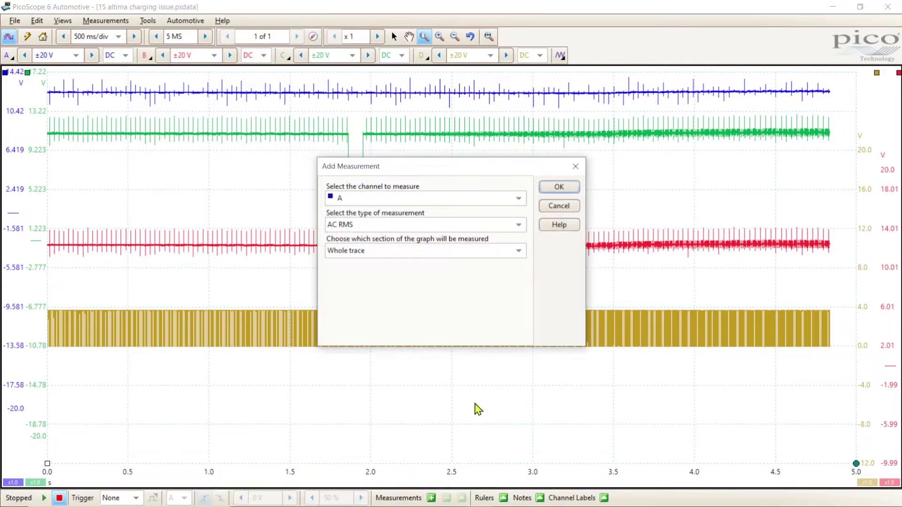
left_click(575, 166)
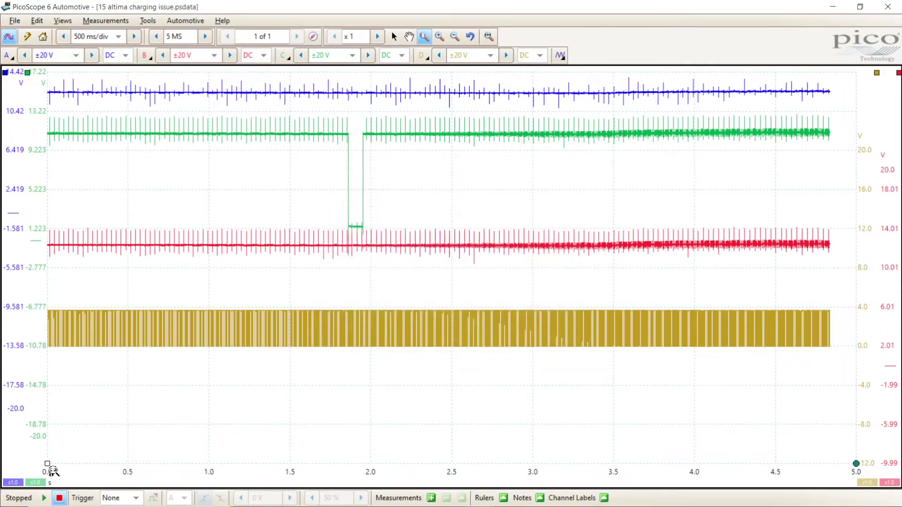
left_click_drag(47, 464, 116, 448)
left_click_drag(47, 464, 152, 462)
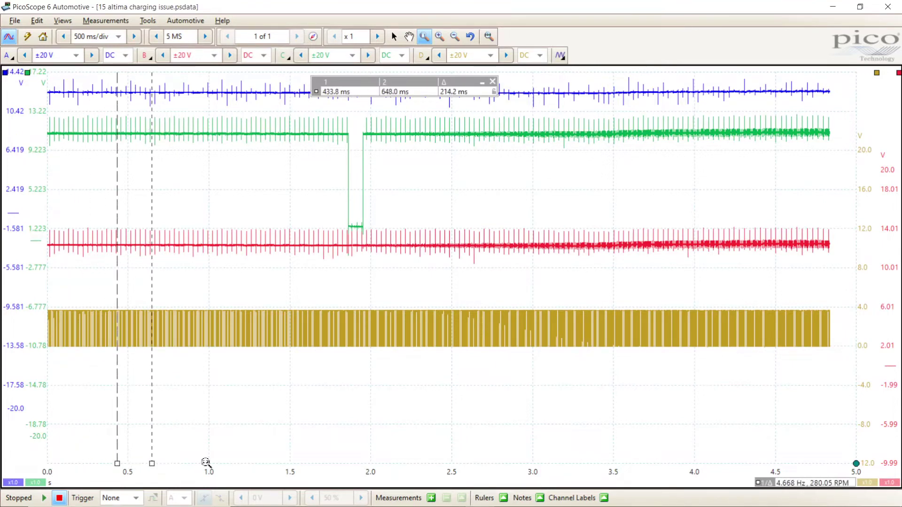
Step: Add a channel D Duty Cycle measurement between rulers, reading 80.56 %
left_click(431, 498)
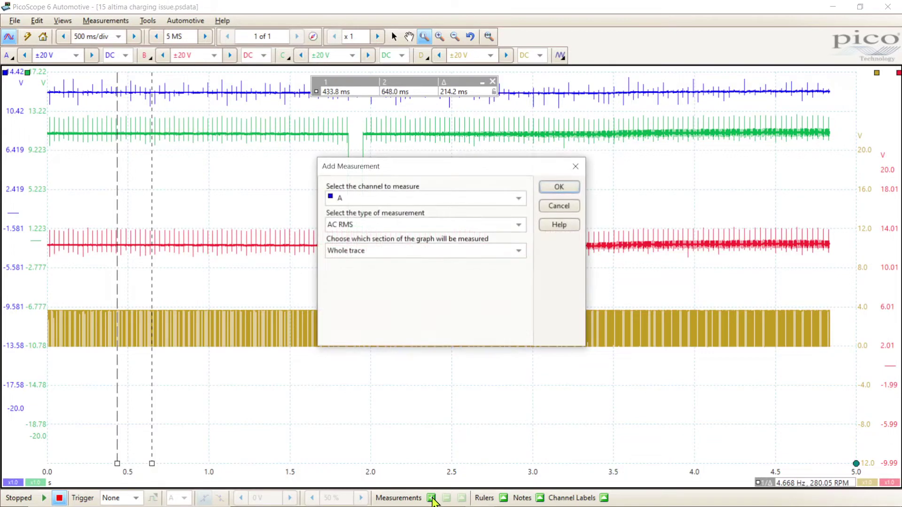
left_click(519, 198)
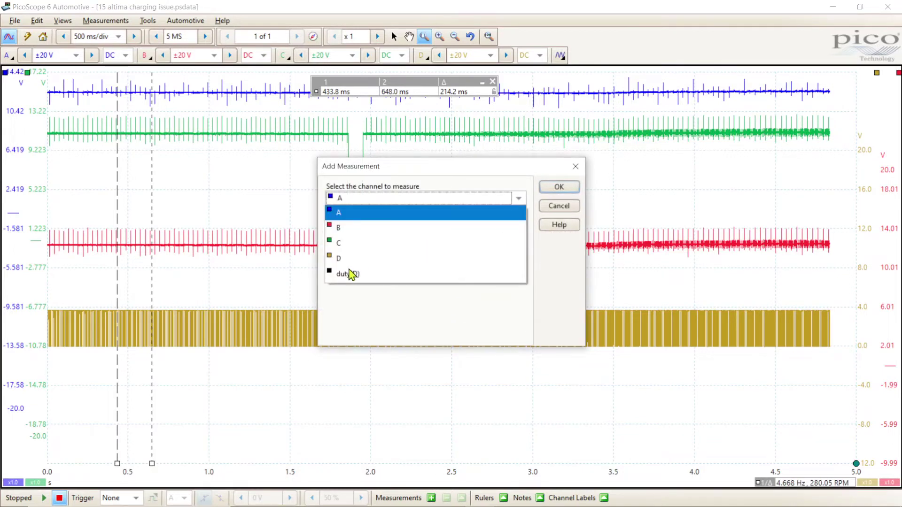
left_click(340, 256)
left_click(518, 225)
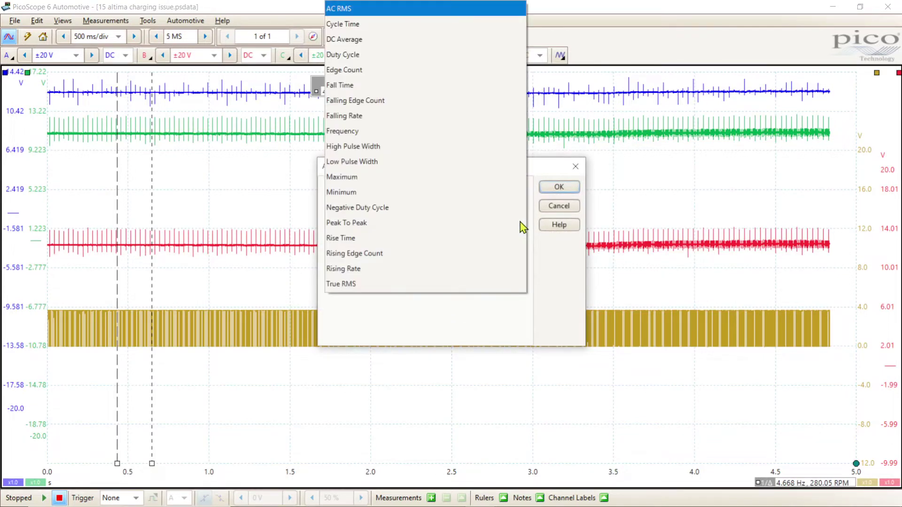
left_click(362, 57)
left_click(522, 252)
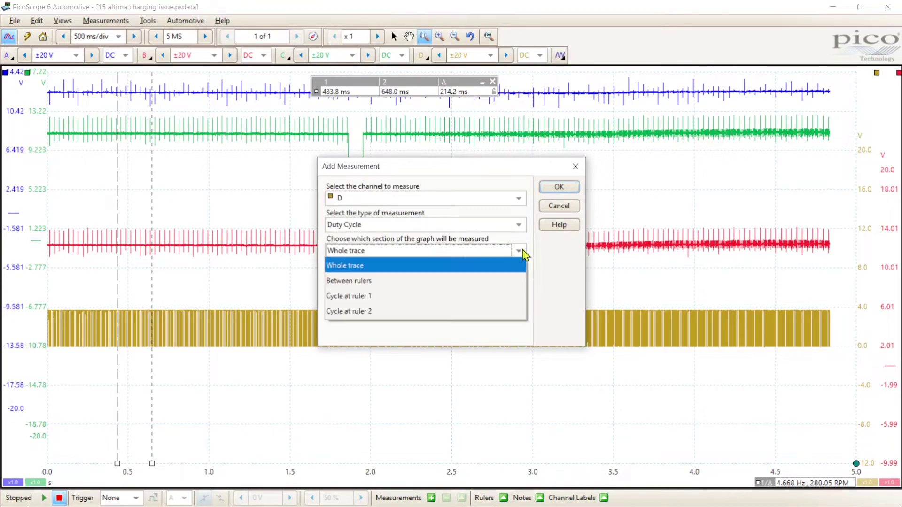
left_click(381, 282)
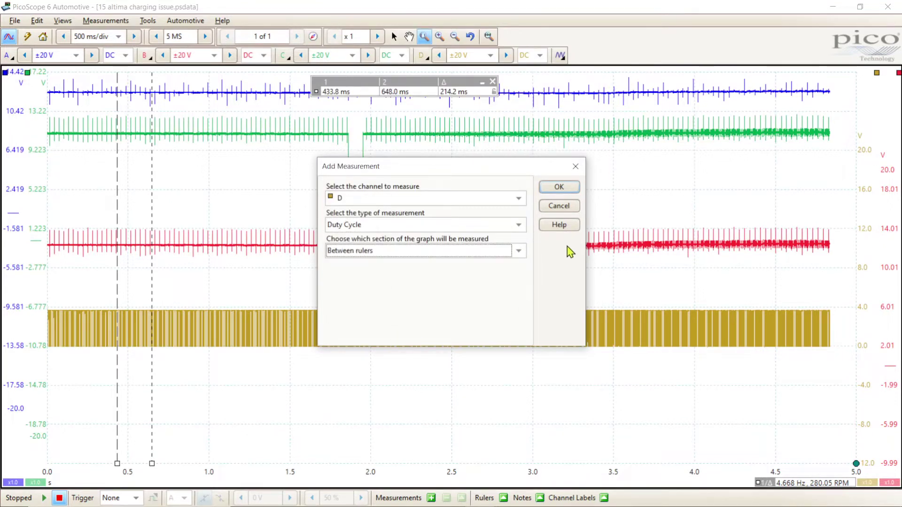
left_click(560, 187)
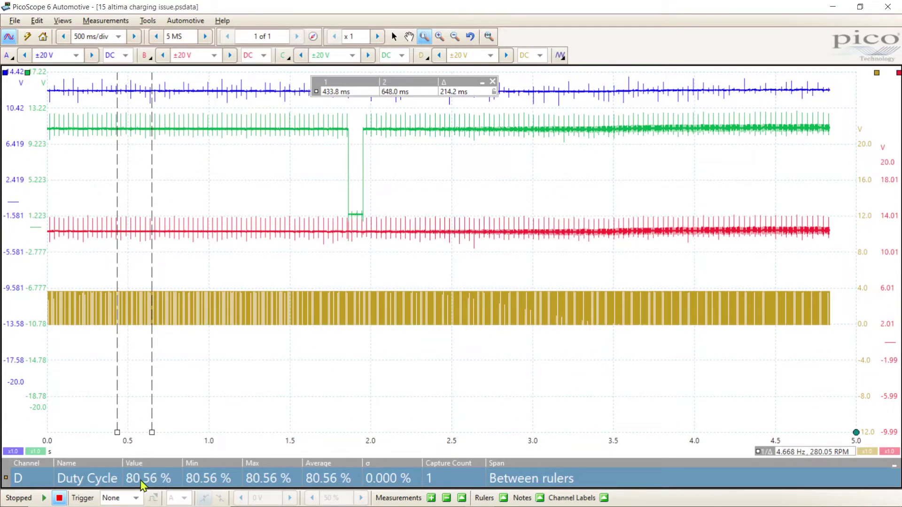
Step: Zoom around the rulers, move ruler 1 to 458.8 ms, then zoom into a few channel D pulses
left_click_drag(102, 446, 162, 441)
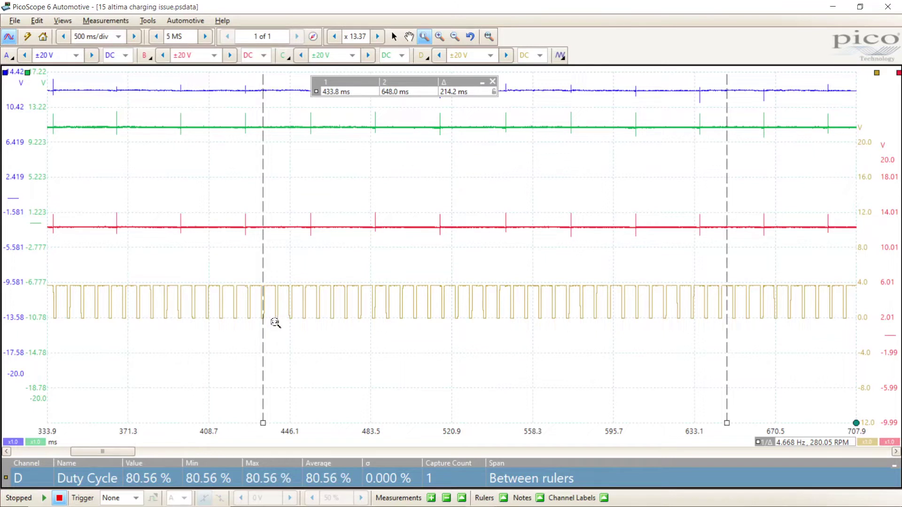
left_click_drag(261, 338, 318, 310)
left_click_drag(238, 359, 302, 249)
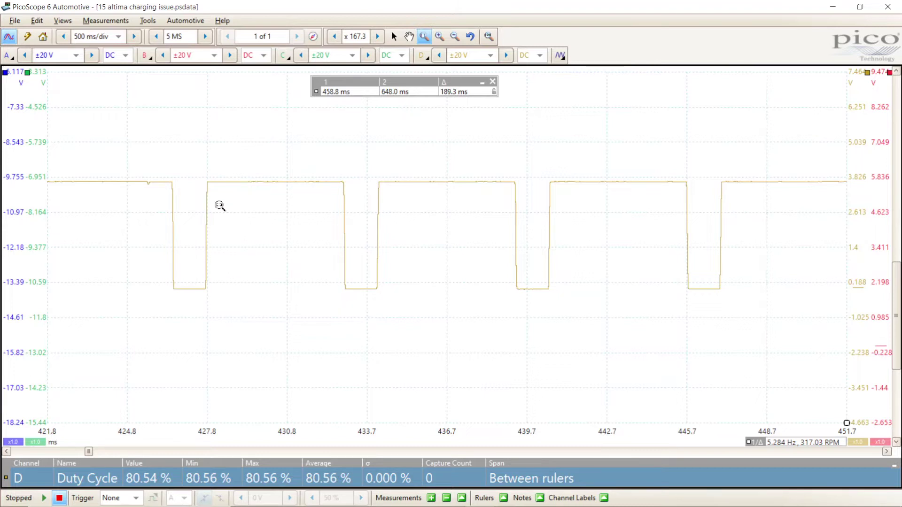
Step: Zoom out to the full 5 s capture and slide the rulers to channel C's dropout at 1.759–1.948 s
left_click(476, 39)
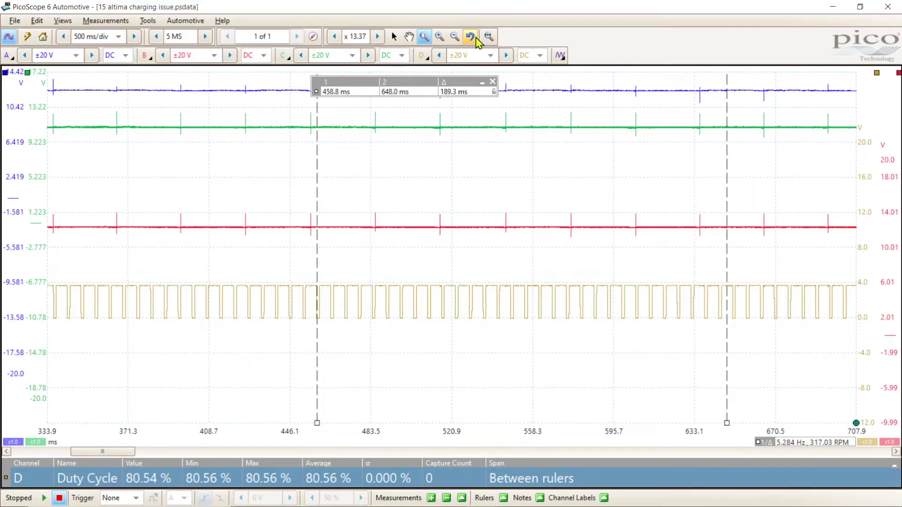
left_click(476, 37)
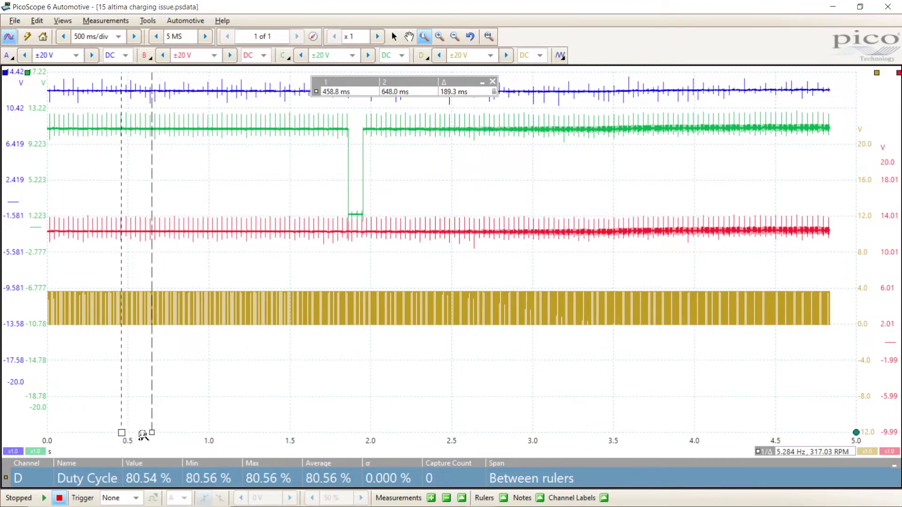
left_click_drag(153, 431, 159, 431)
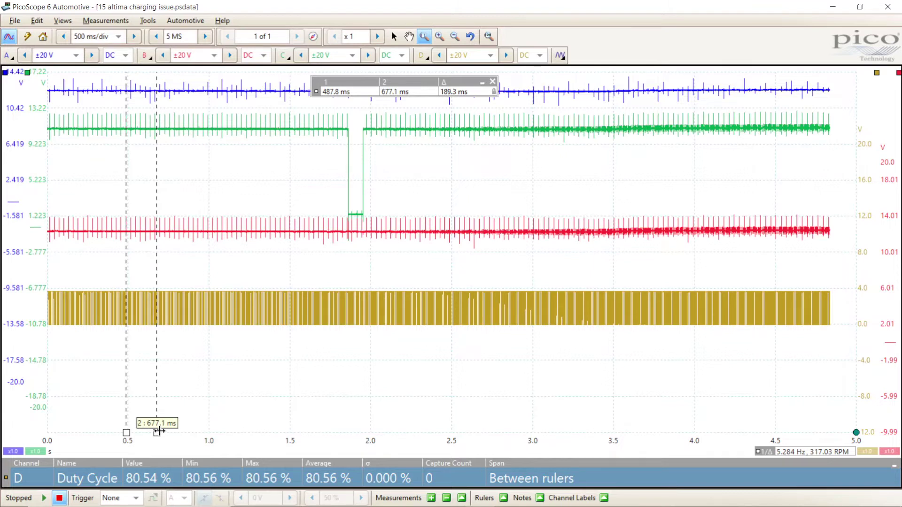
left_click_drag(160, 431, 231, 425)
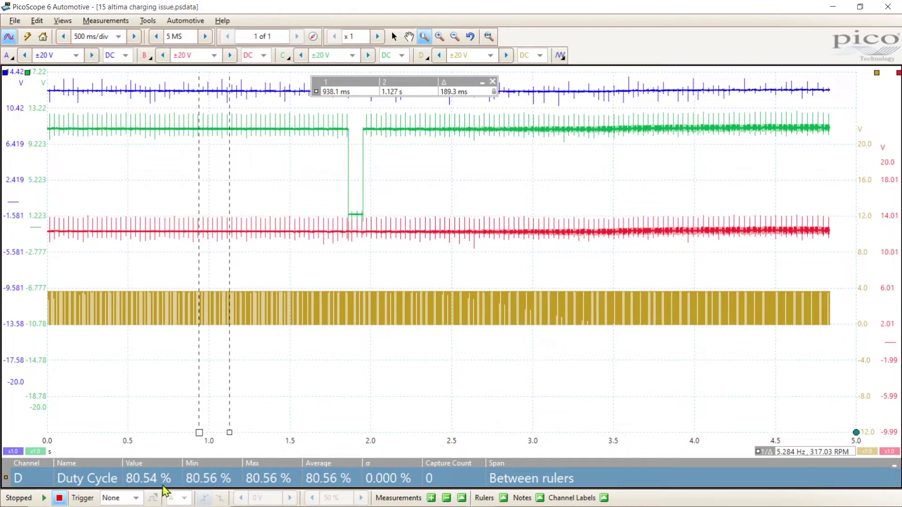
left_click_drag(229, 430, 274, 426)
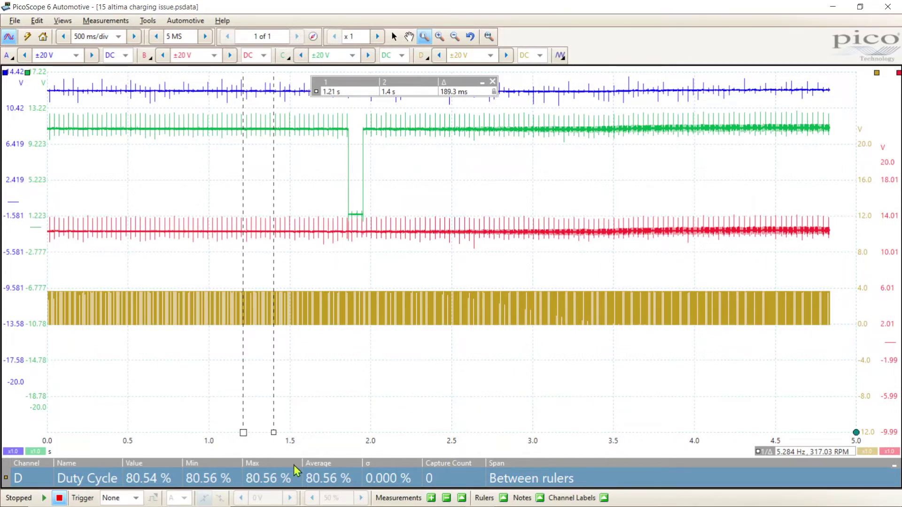
left_click_drag(273, 431, 348, 420)
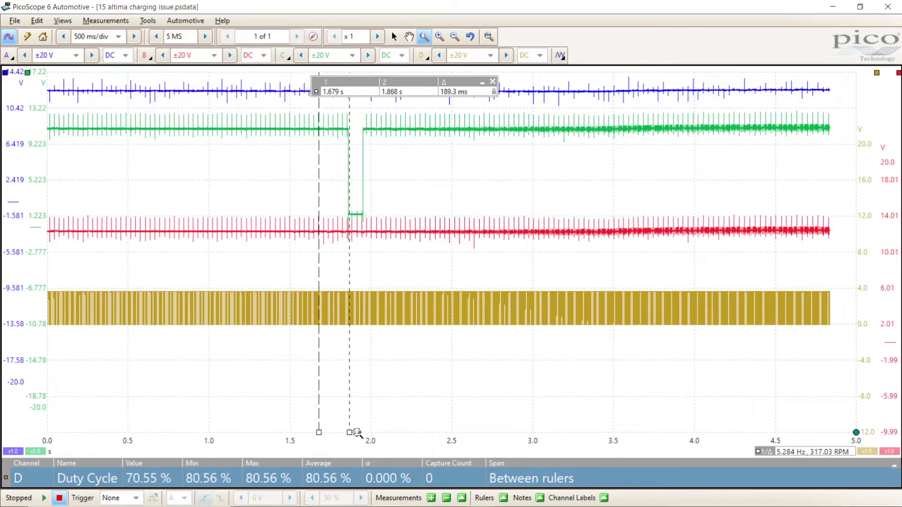
left_click_drag(350, 432, 363, 360)
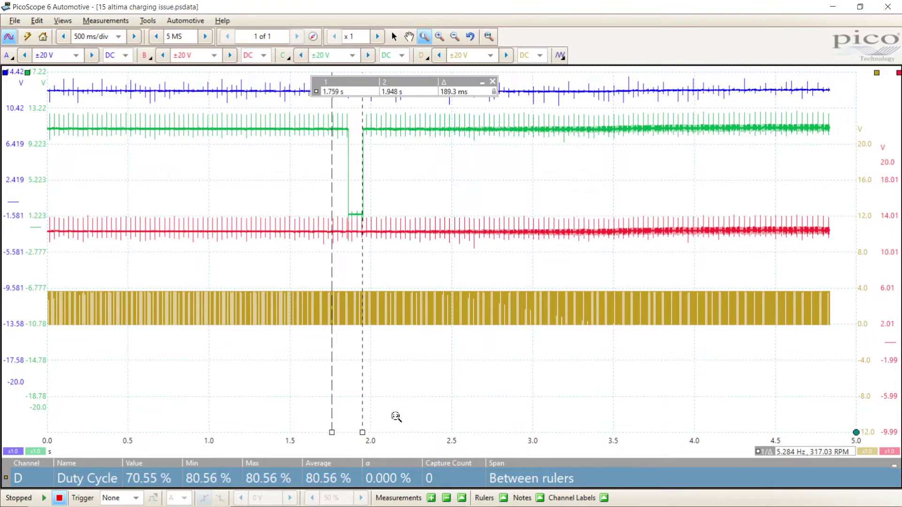
left_click(446, 504)
left_click(446, 498)
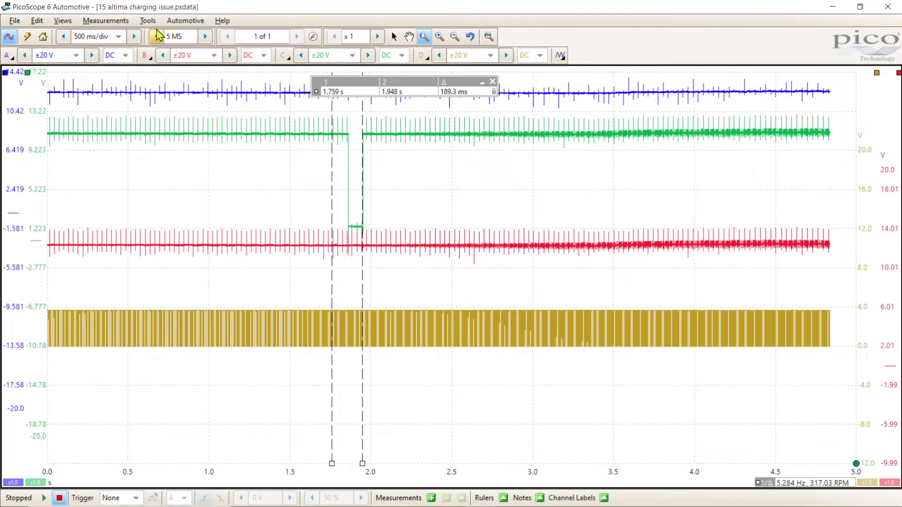
Step: Remove the rulers and hide the existing duty(D) math channel
left_click(493, 82)
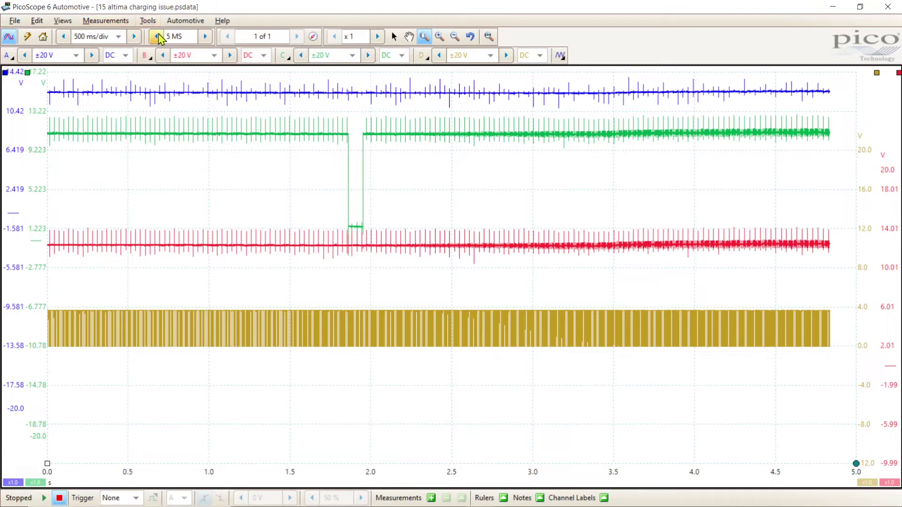
left_click(149, 22)
left_click(162, 46)
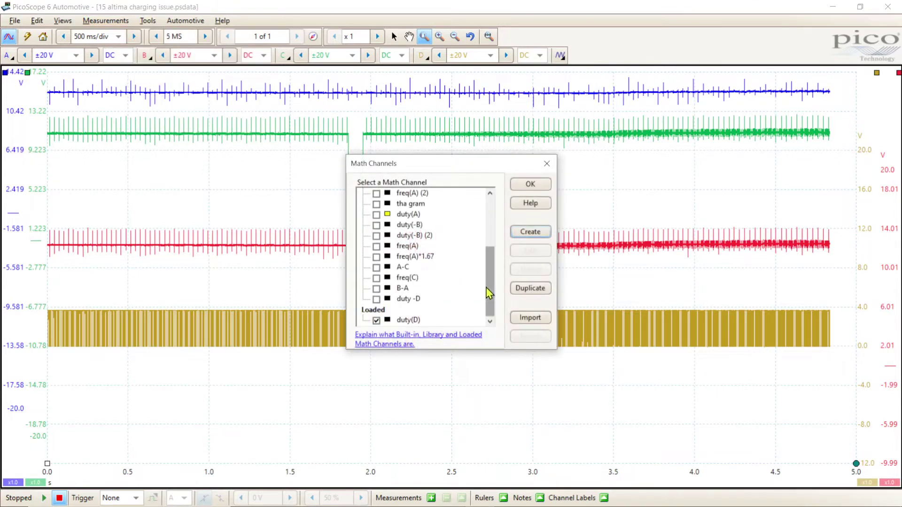
left_click(376, 321)
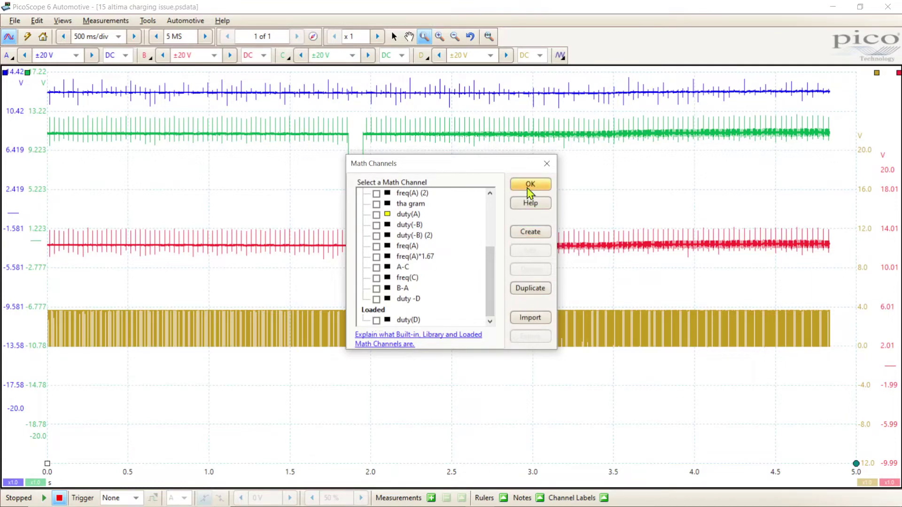
Step: Start a new math channel with the equation duty(D)
left_click(531, 232)
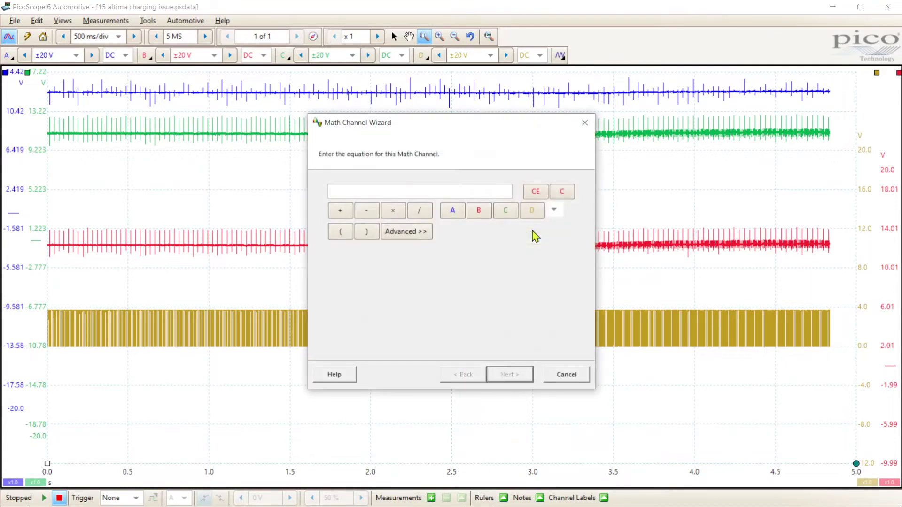
left_click(409, 235)
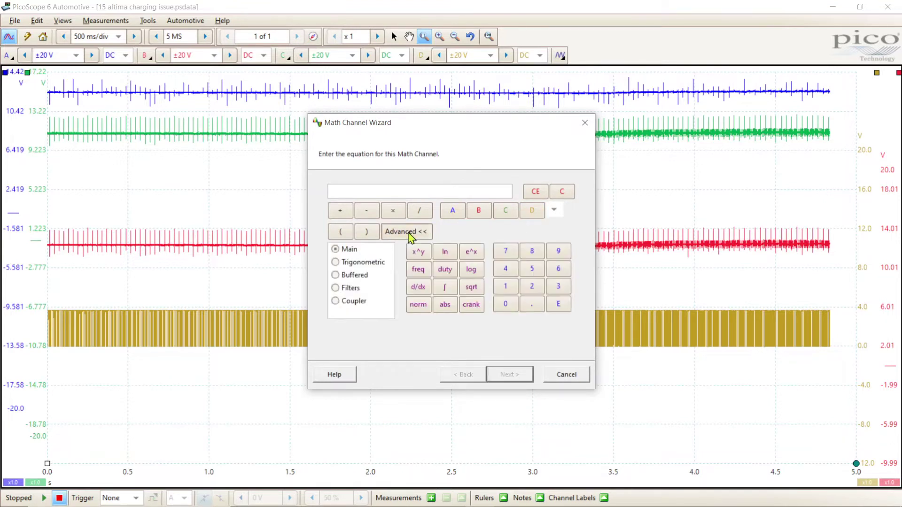
left_click(445, 269)
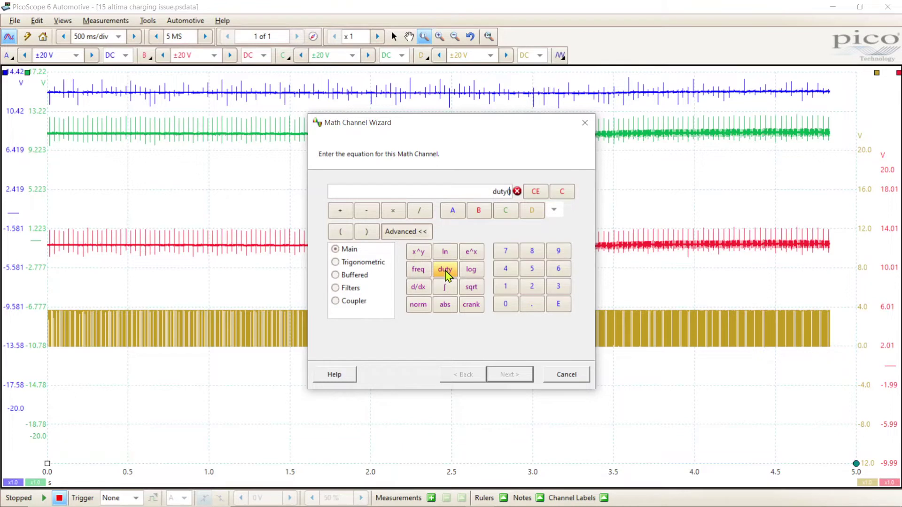
mouse_move(517, 197)
left_click(534, 212)
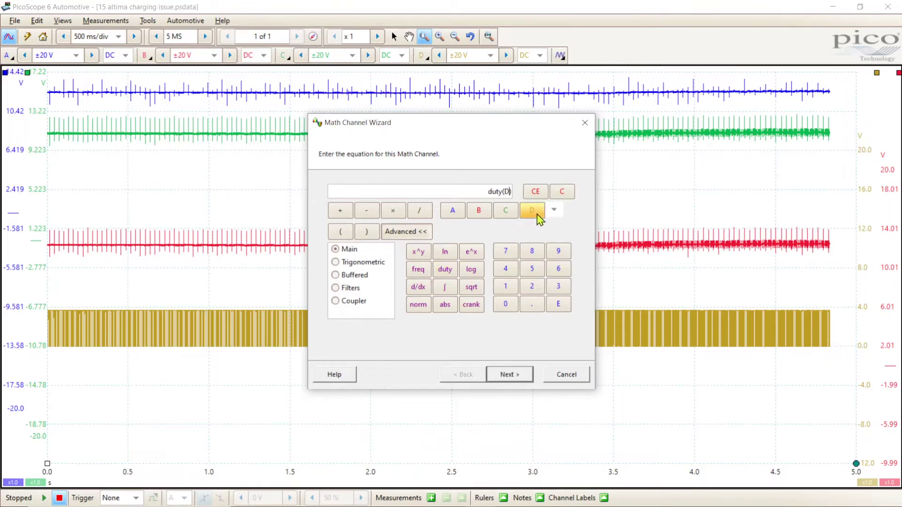
left_click(522, 378)
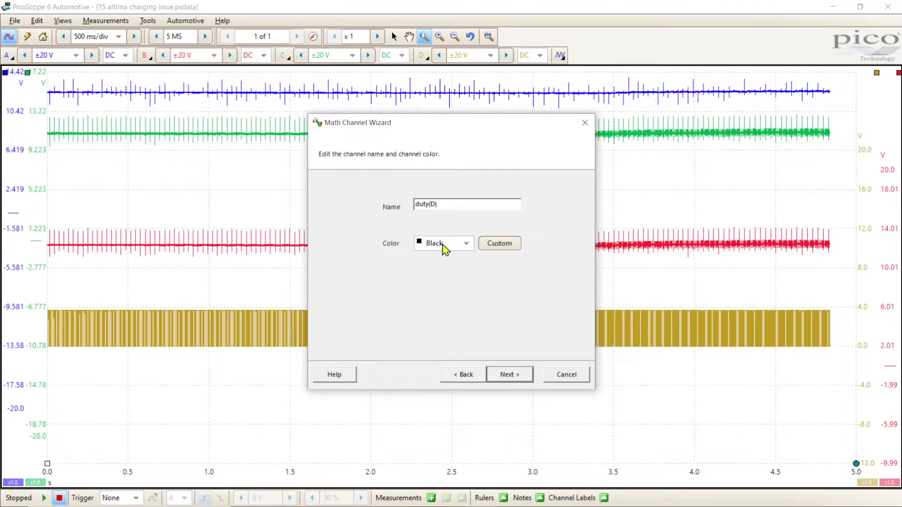
Step: Override the automatic range and set the maximum to 500 %
left_click(503, 378)
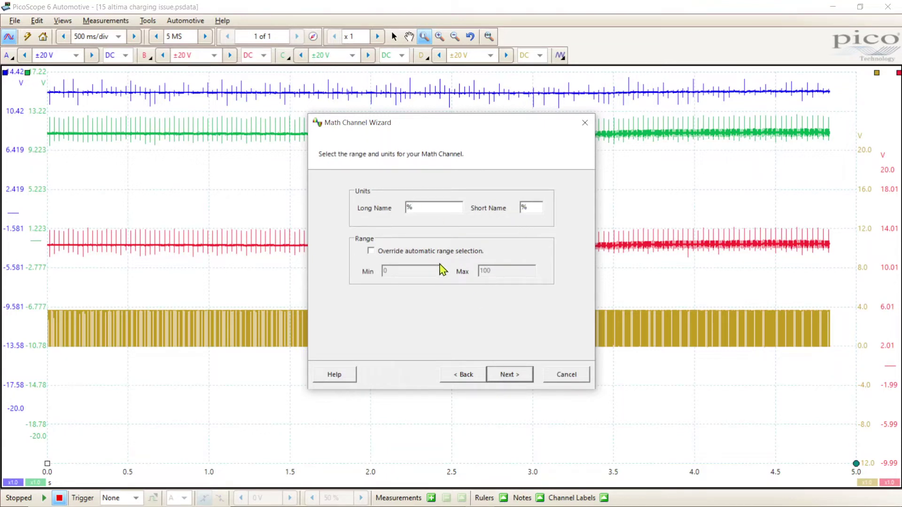
left_click(371, 251)
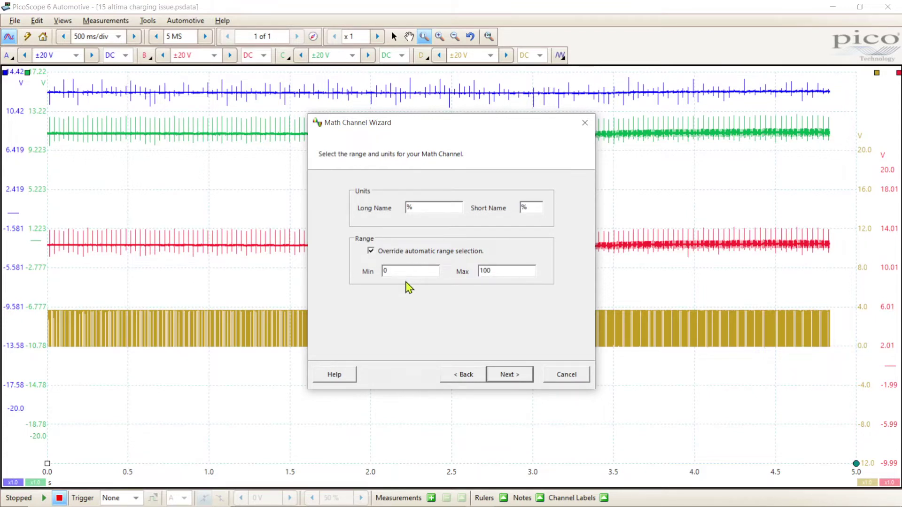
left_click_drag(503, 272, 473, 277)
key("BackSpace")
type("500")
Step: Finish the wizard, enable duty(D) (2) on the display, and shift its % axis scale
left_click(507, 378)
left_click(507, 378)
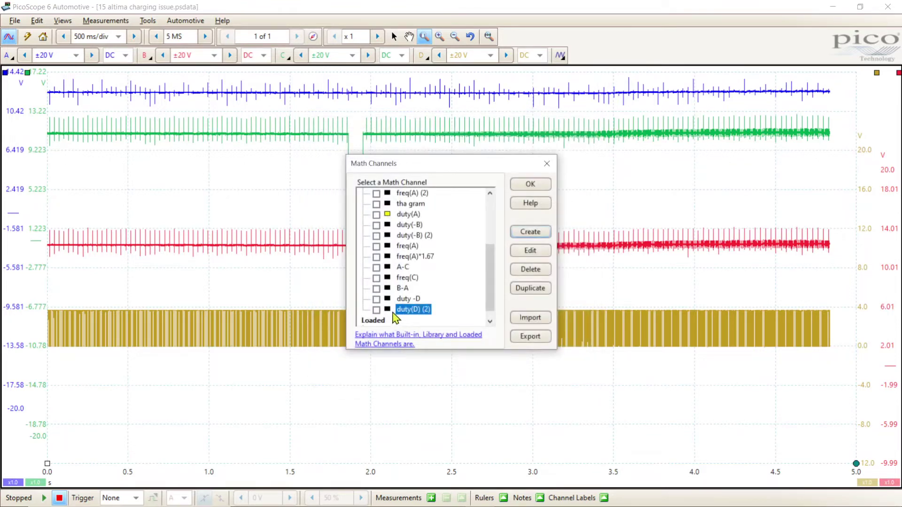
left_click(376, 310)
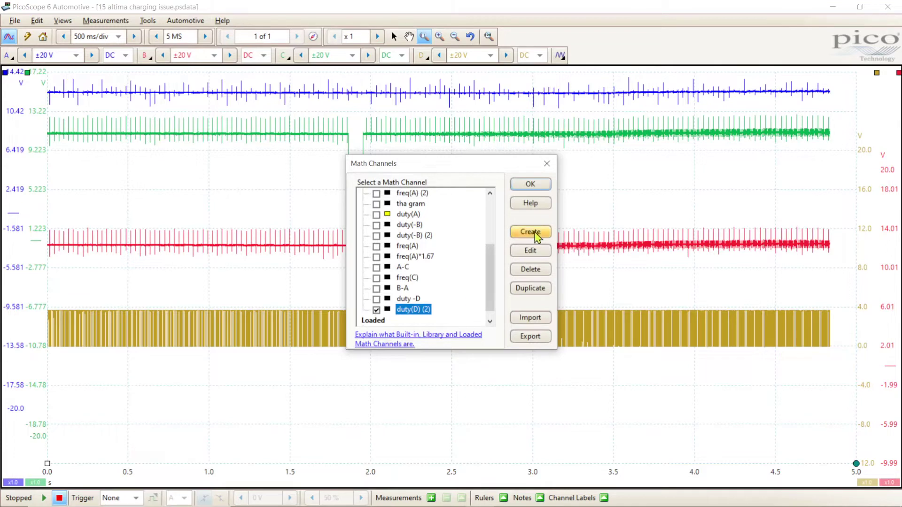
left_click(531, 185)
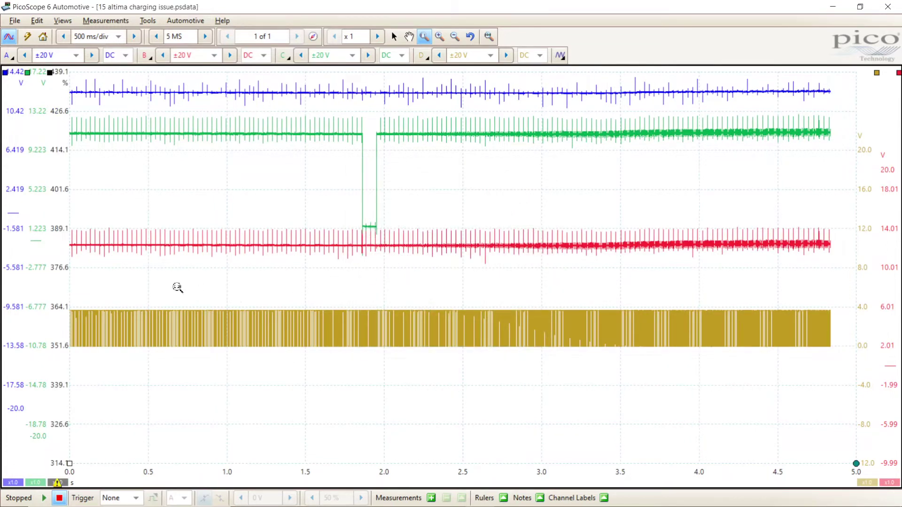
left_click_drag(58, 259, 49, 358)
left_click_drag(58, 304, 58, 388)
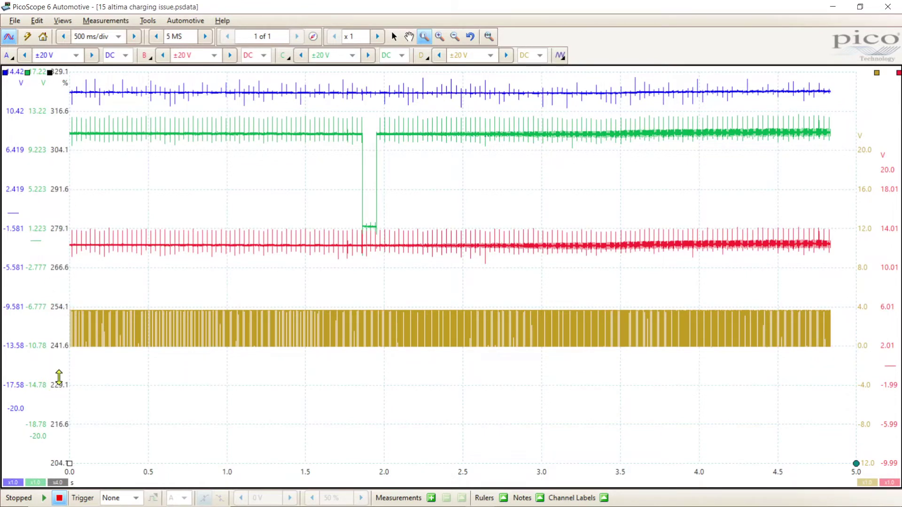
Step: Shift the % axis to show the black duty trace and mark its 80.39 % level with a ruler
scroll(63, 353, "up", 3)
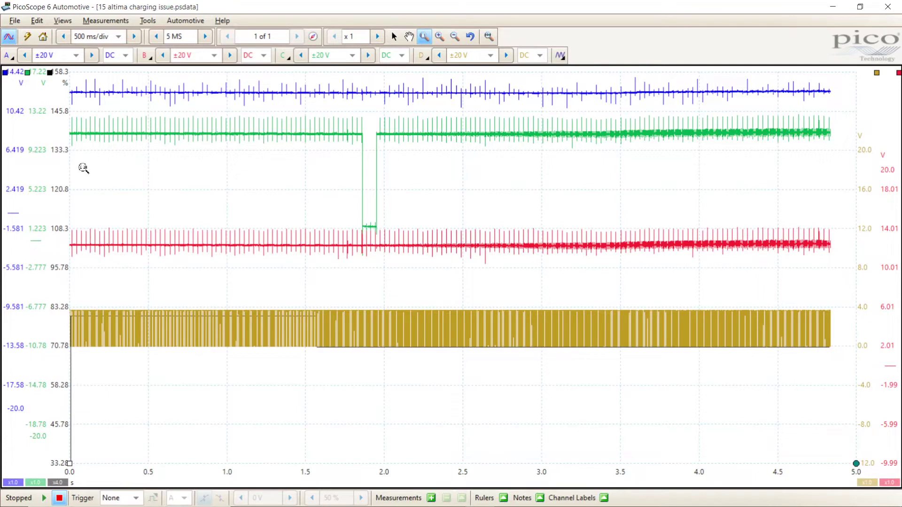
mouse_move(66, 209)
left_mouse_down()
mouse_move(67, 180)
mouse_move(68, 192)
left_mouse_up()
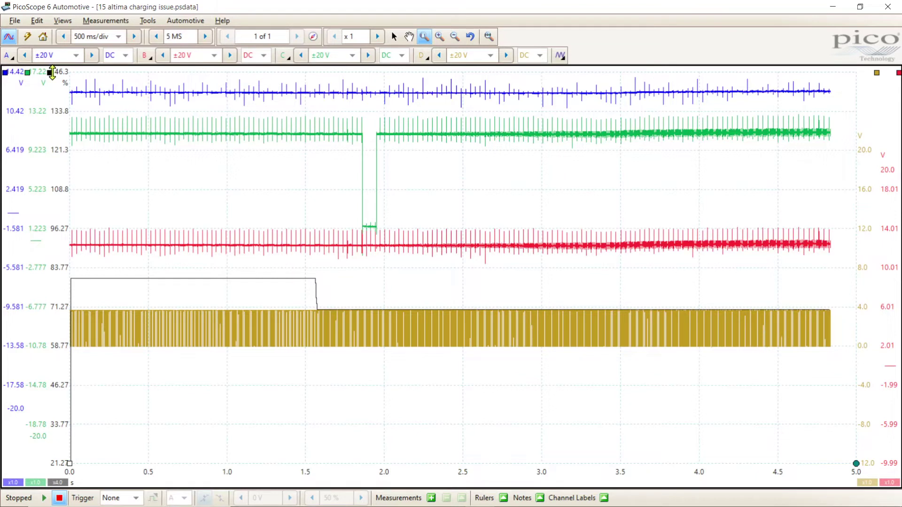
left_click_drag(51, 72, 12, 279)
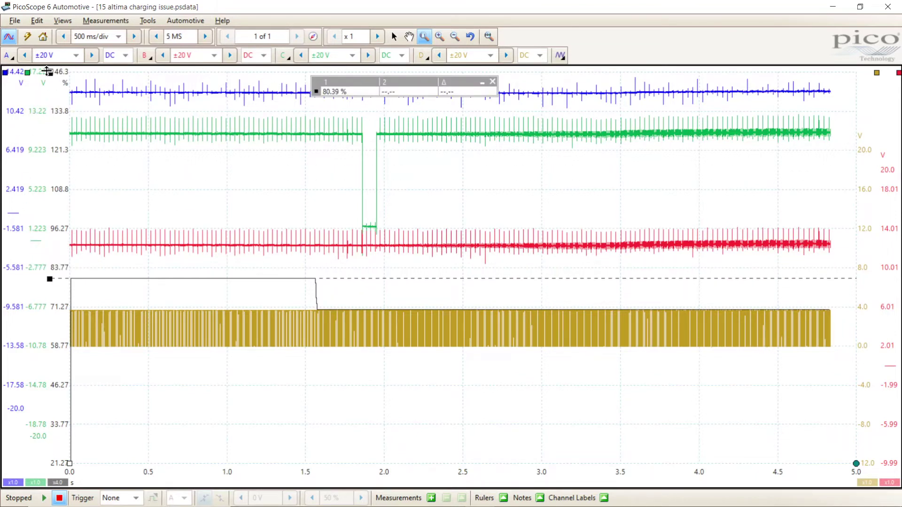
left_click_drag(58, 229, 55, 217)
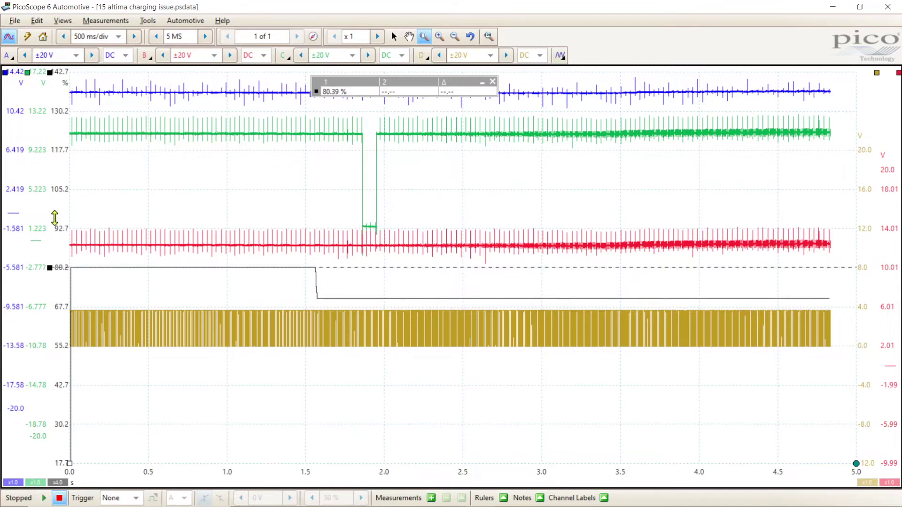
Step: Uncheck channels B and A in the Channels menu, leaving the C, D and duty traces
right_click(191, 146)
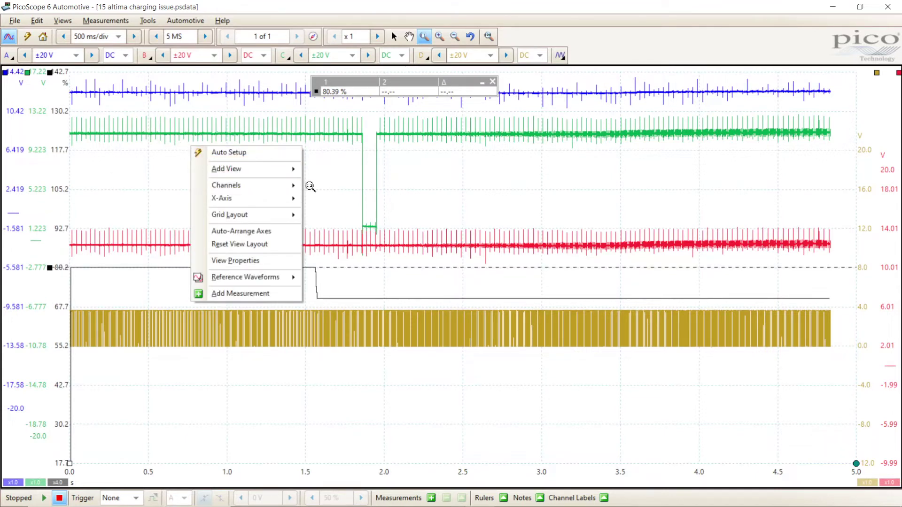
mouse_move(291, 188)
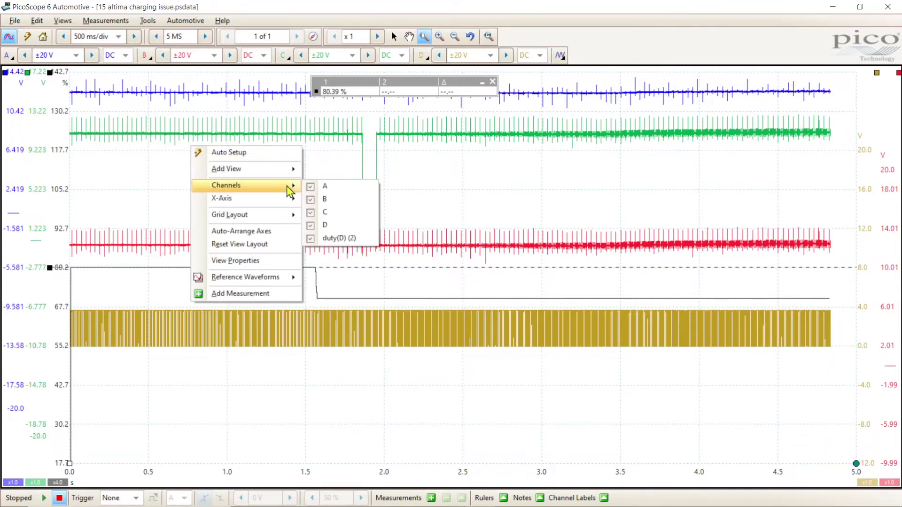
left_click(324, 200)
left_click(219, 230)
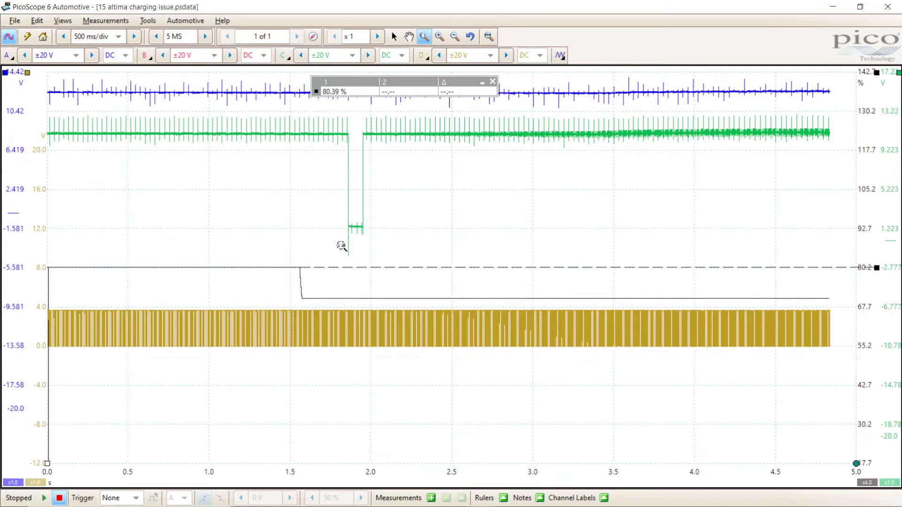
right_click(216, 202)
mouse_move(296, 242)
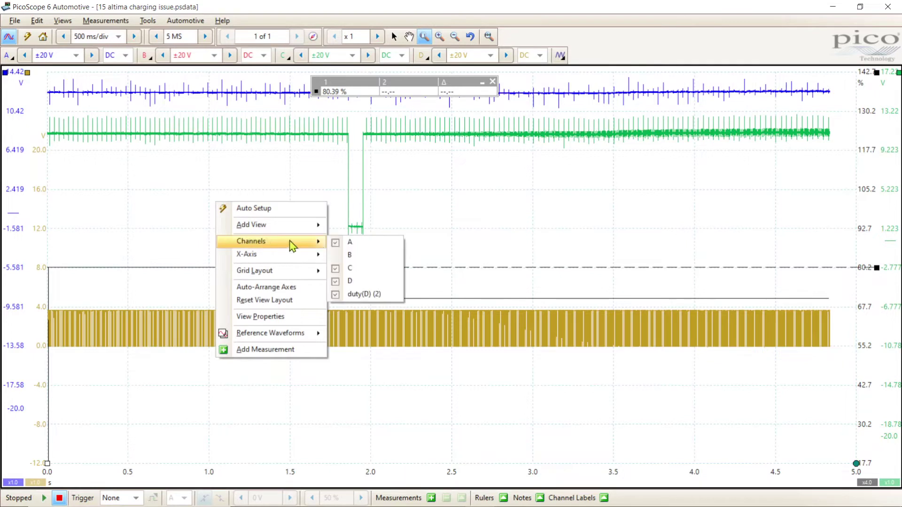
left_click(335, 243)
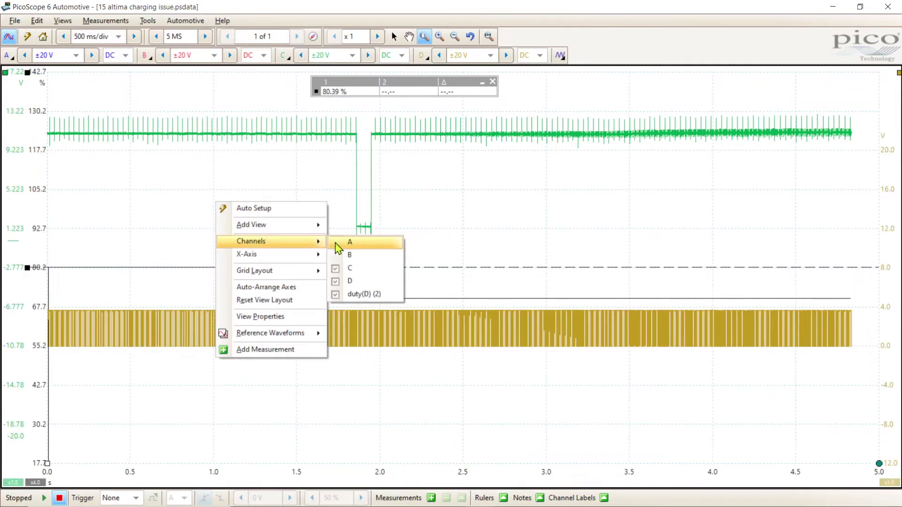
left_click(127, 224)
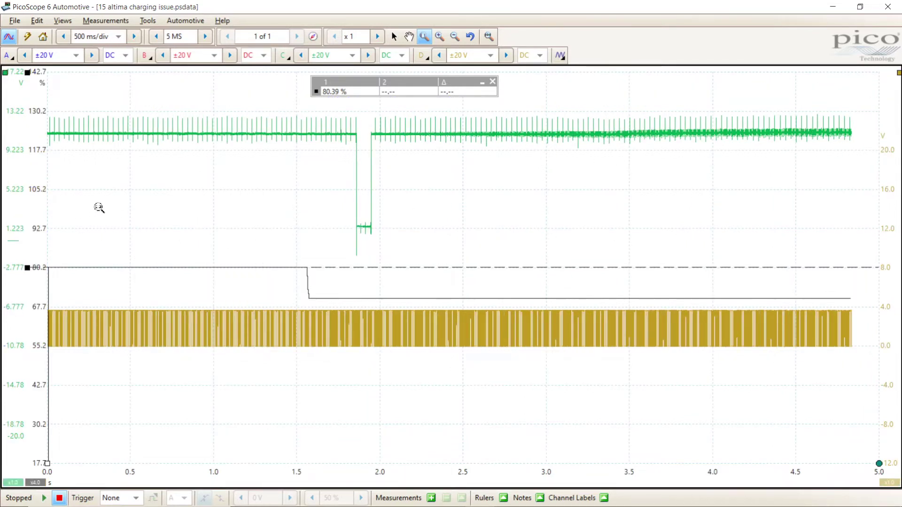
Step: Add a second ruler at 70.44 % and zoom to roughly 450–690 ms around the duty drop
left_click_drag(28, 72, 3, 297)
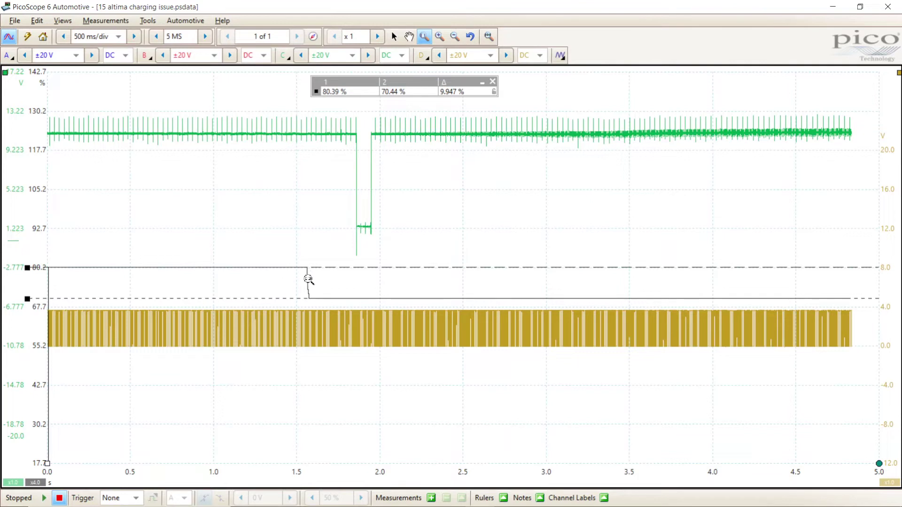
left_click_drag(288, 473, 329, 469)
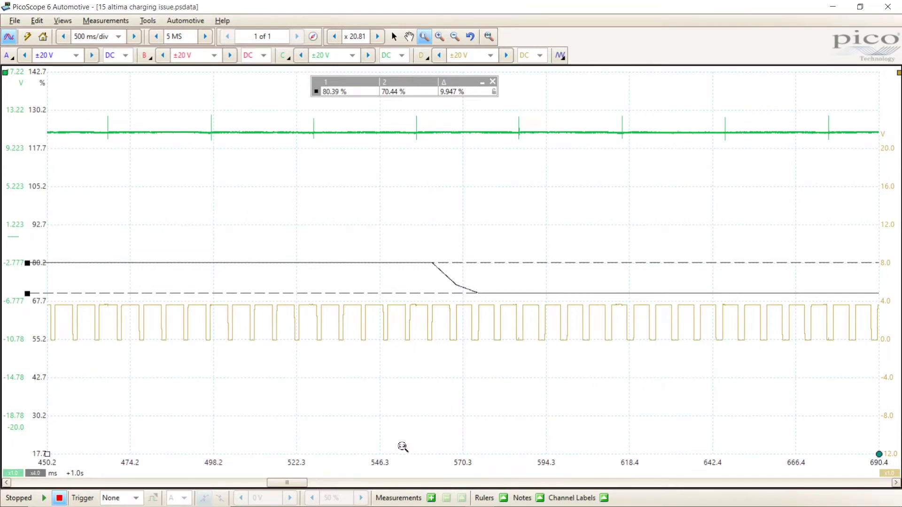
Step: Zoom into a few channel D square-wave cycles and place two time rulers on consecutive edges
left_click_drag(383, 466, 478, 462)
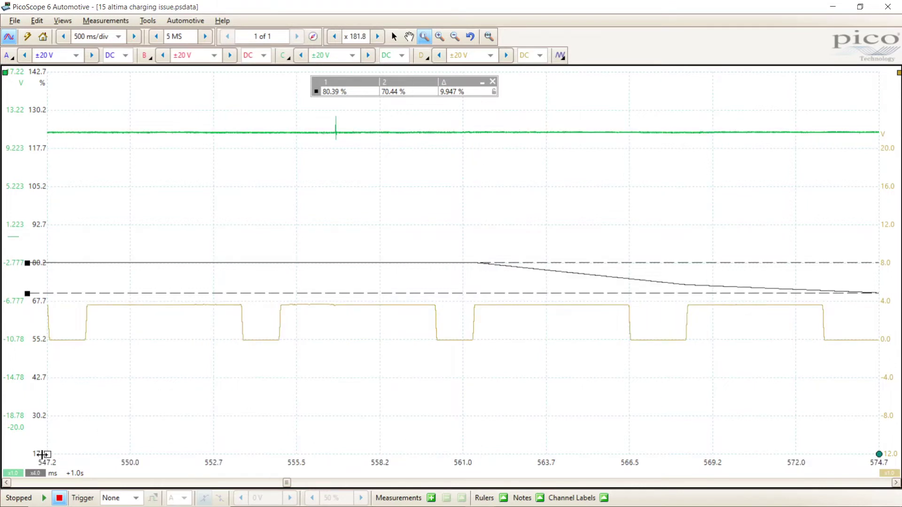
left_click_drag(48, 456, 237, 434)
left_click_drag(47, 454, 279, 426)
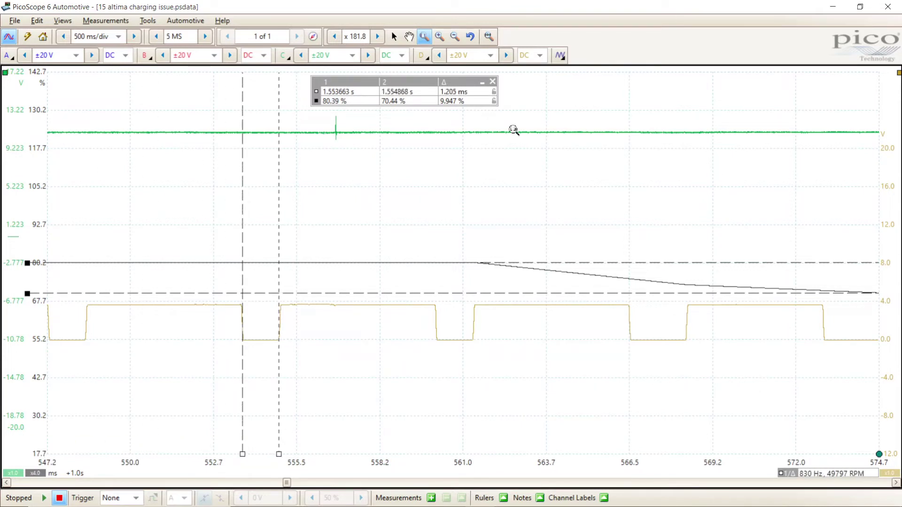
Step: Lock the ruler pair, spaced 1.205 ms apart (830 Hz), and move it to 1.459517–1.460722 s
left_click(494, 91)
left_click_drag(279, 442, 666, 392)
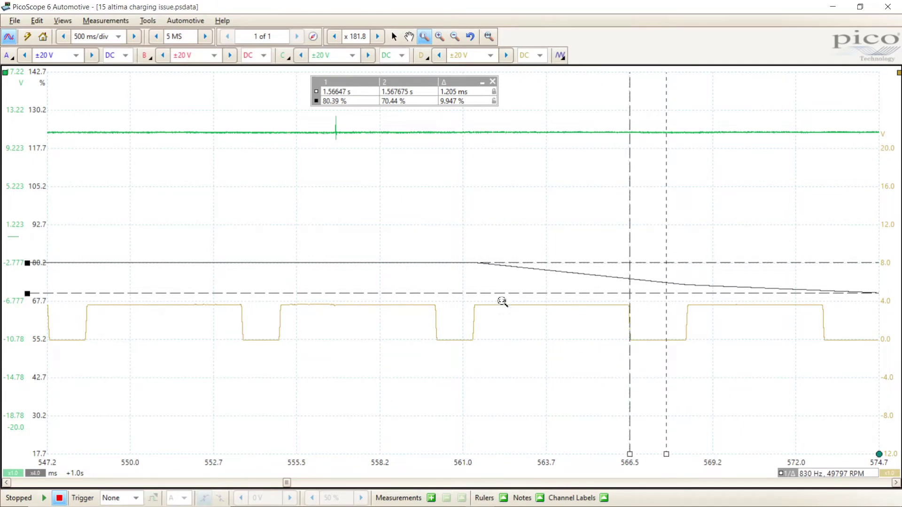
left_click(470, 36)
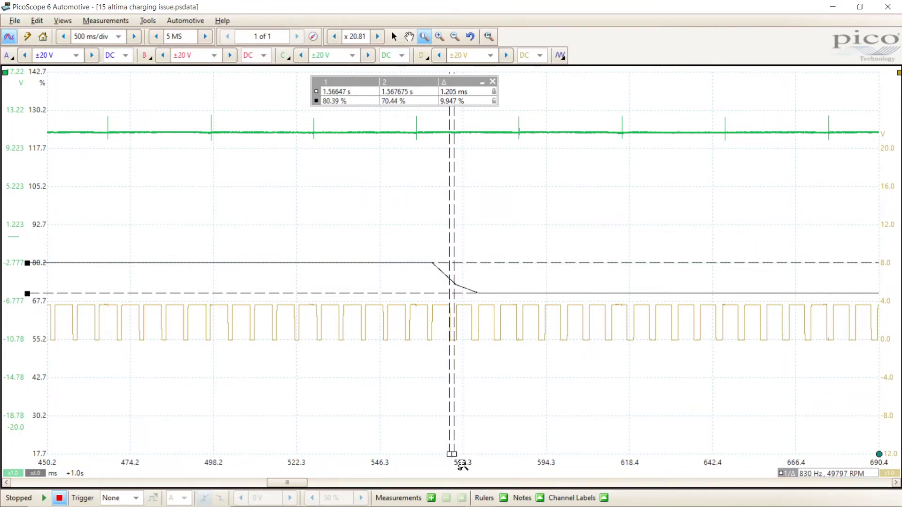
left_click_drag(458, 454, 87, 454)
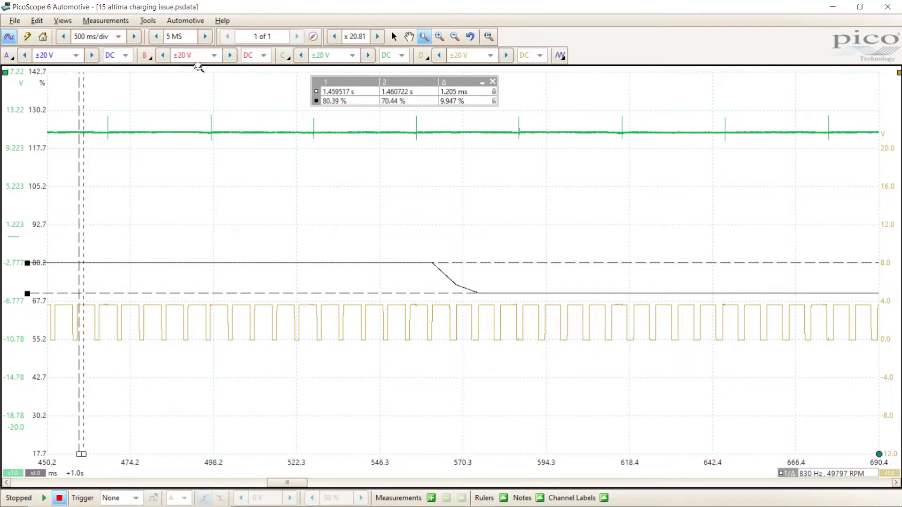
Step: Hide the duty(D) (2) math channel and open it for editing
left_click(148, 21)
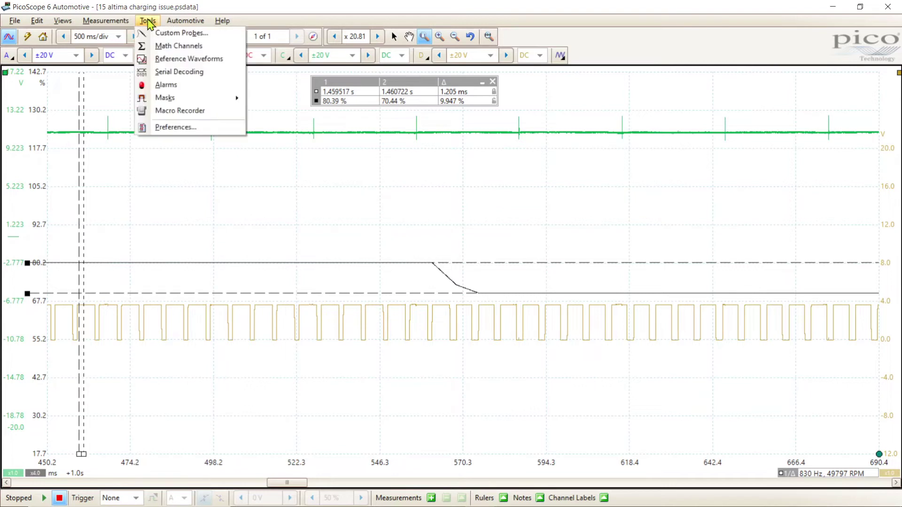
left_click(162, 47)
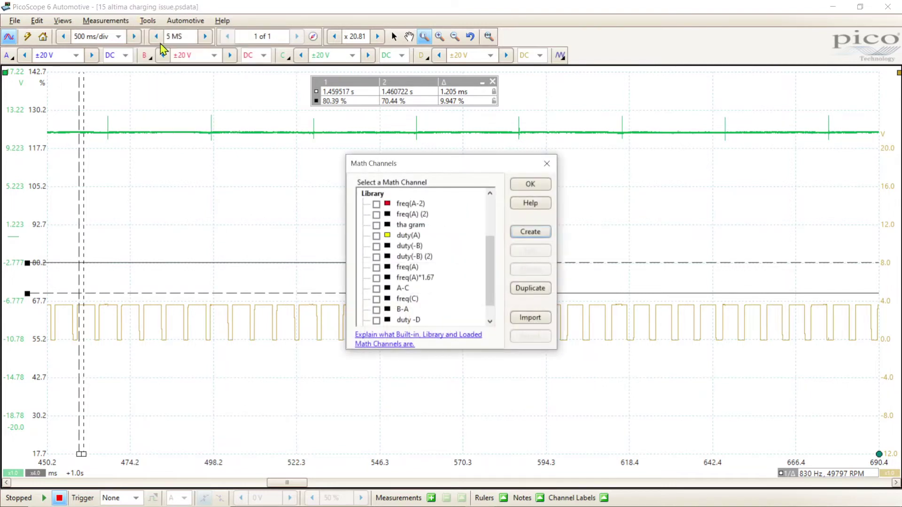
scroll(491, 282, "down", 1)
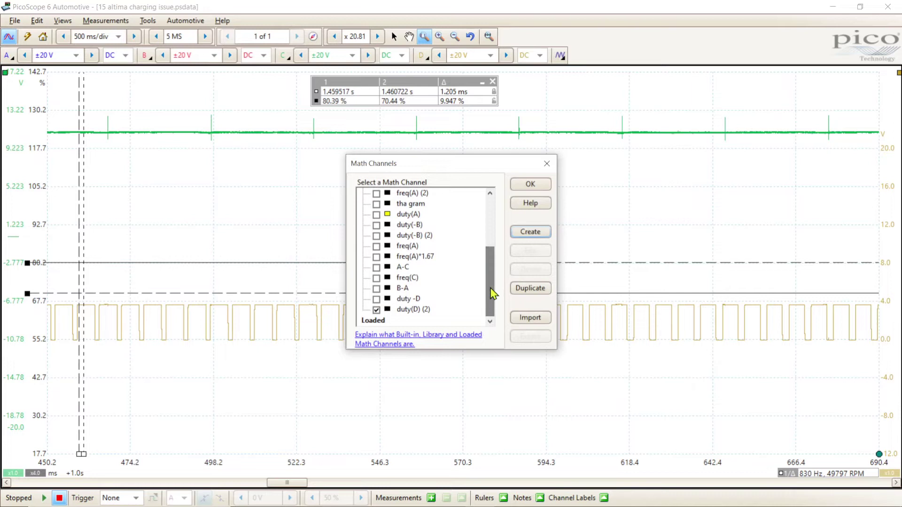
left_click(377, 310)
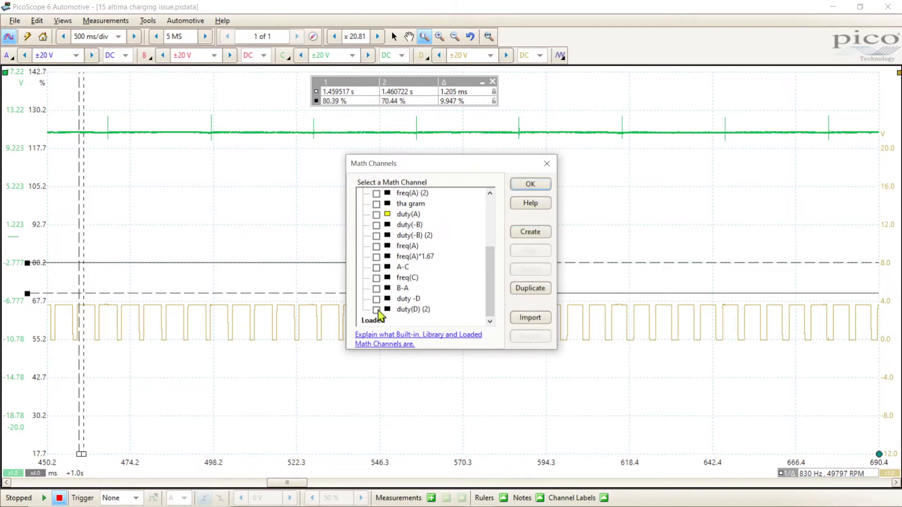
left_click(413, 310)
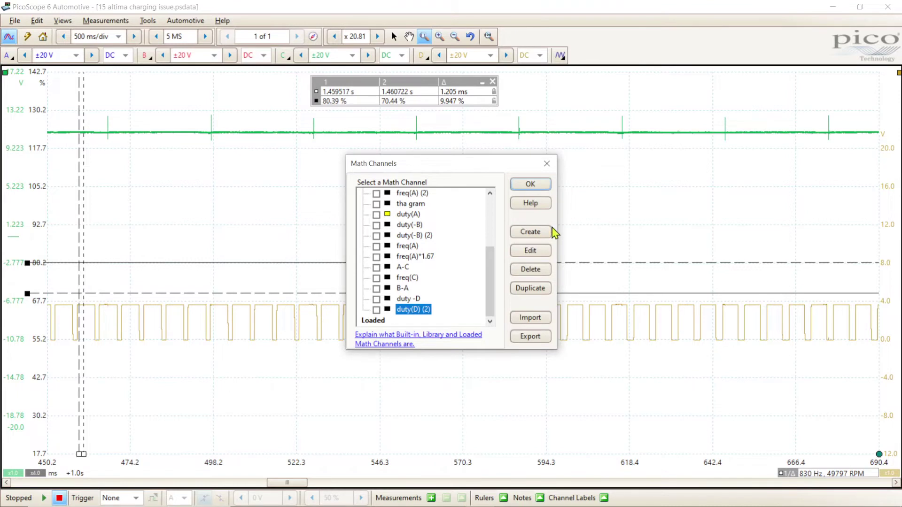
left_click(531, 251)
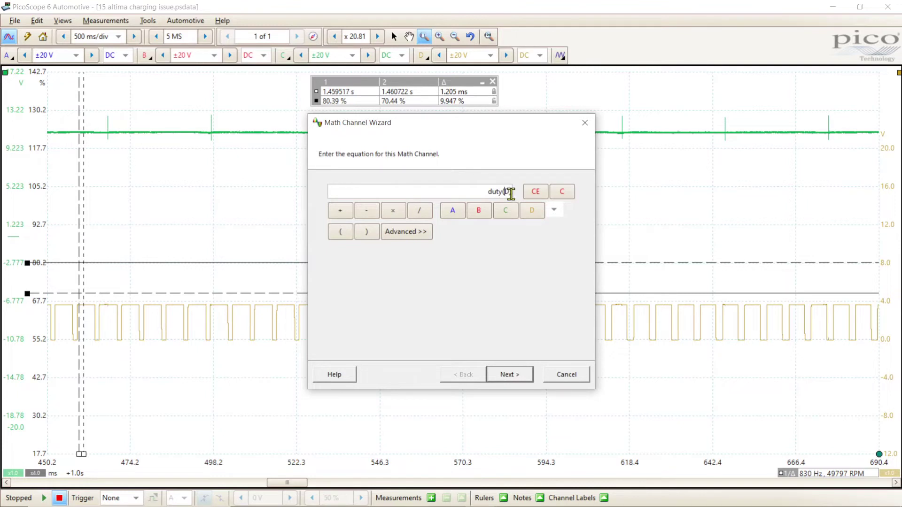
Step: Change its equation to duty(-D), rename it 'more duty' with % units and 0–500 range, and enable it
type("-")
left_click(509, 374)
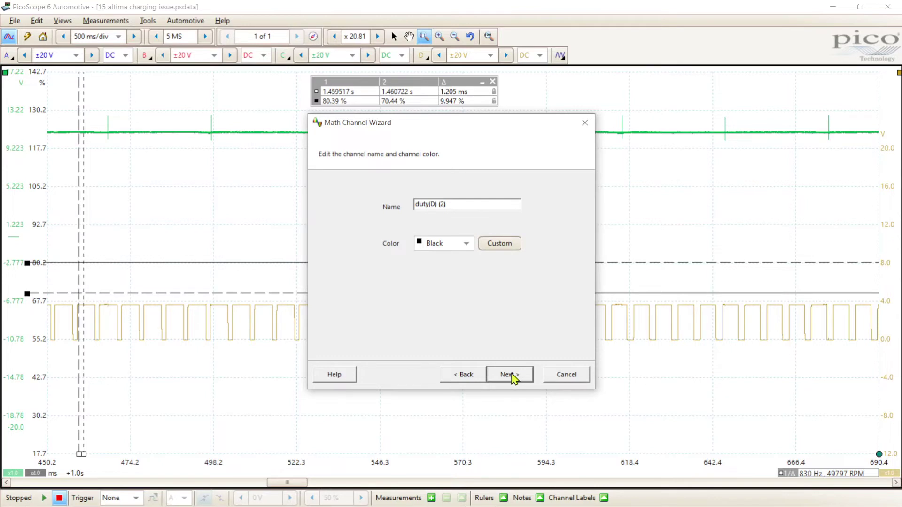
left_click_drag(457, 203, 346, 205)
key("BackSpace")
left_click(517, 378)
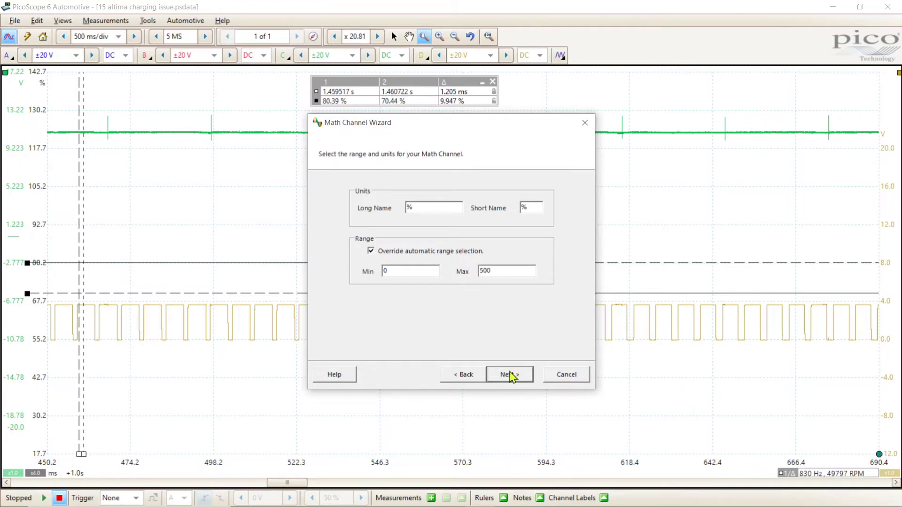
left_click(512, 374)
left_click(511, 375)
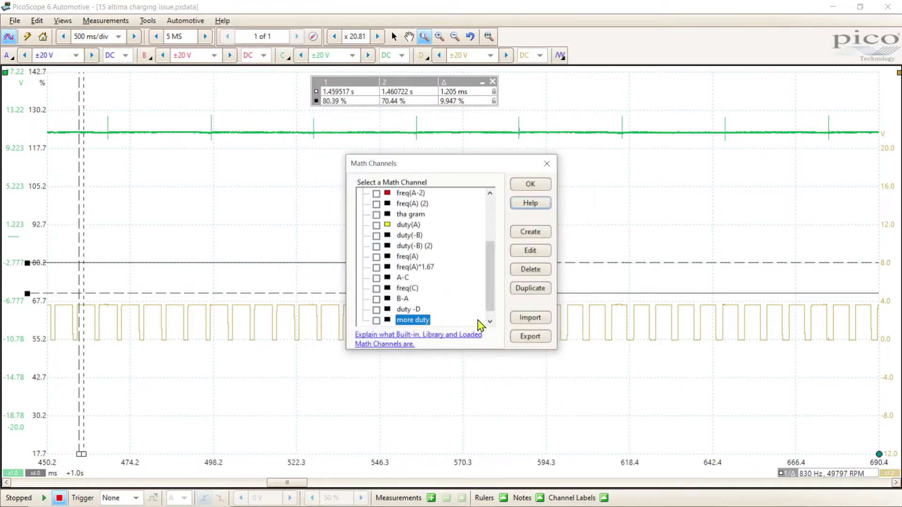
left_click(377, 321)
Step: Apply the new duty trace, raise it on the graph, and clear the old rulers
left_click(530, 185)
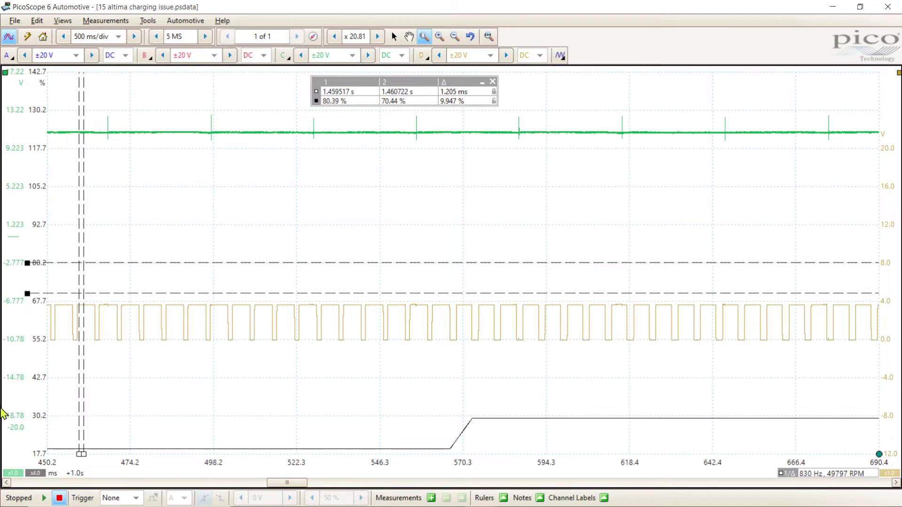
left_click_drag(41, 416, 42, 346)
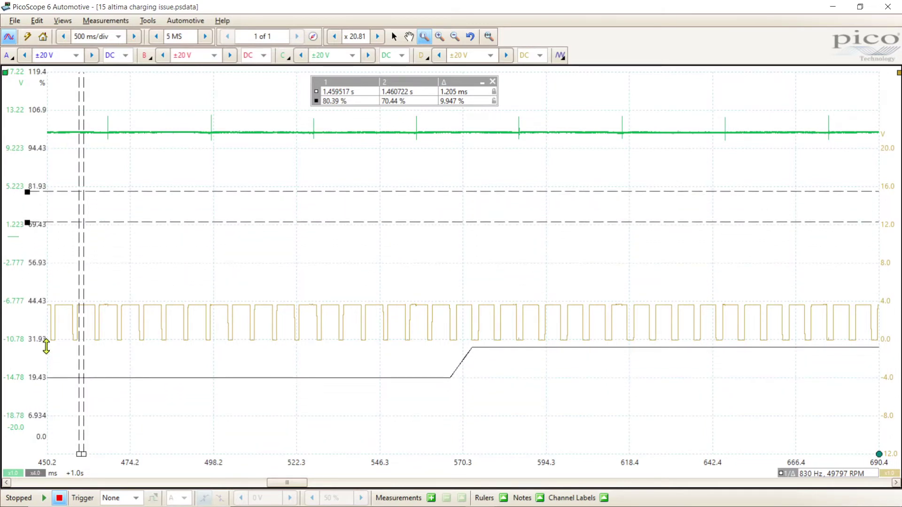
left_click(492, 82)
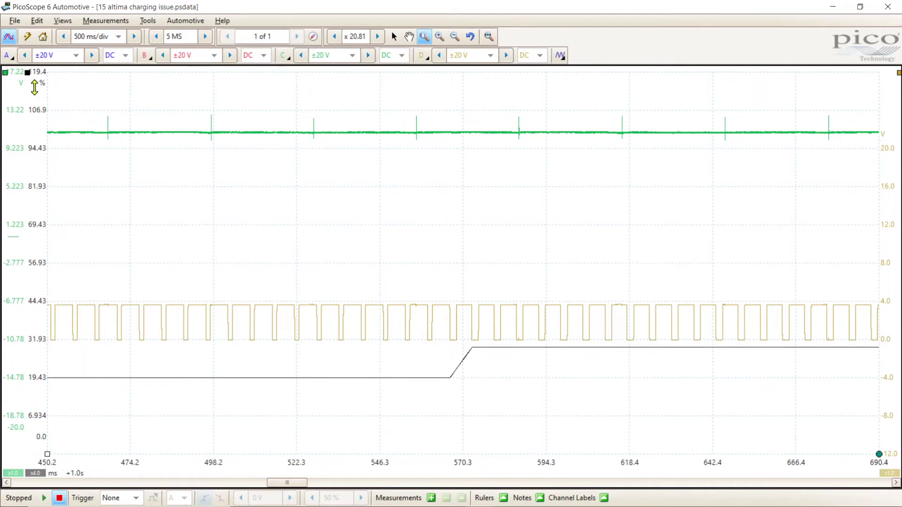
Step: Place rulers on both duty levels and zoom into the step near 1.5 s: 19.24 % to 29.43 % (10.19 %)
left_click_drag(27, 72, 27, 379)
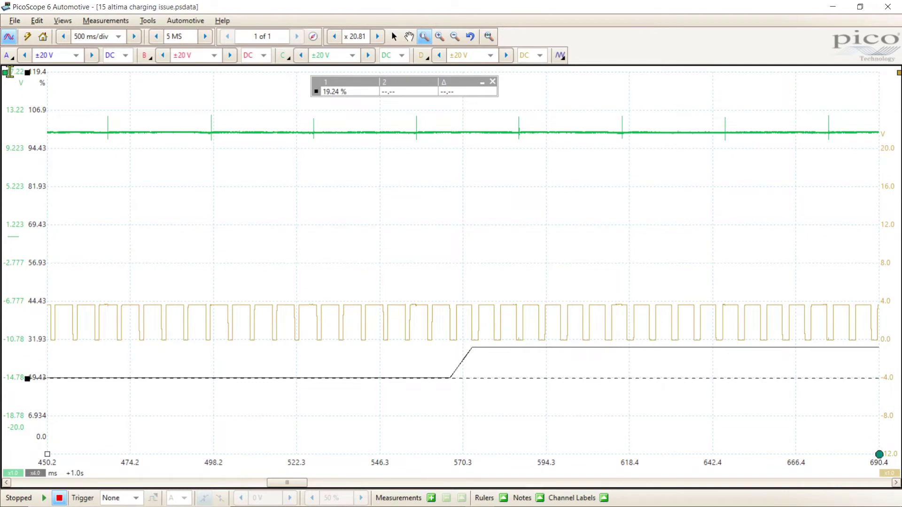
left_click_drag(27, 72, 54, 345)
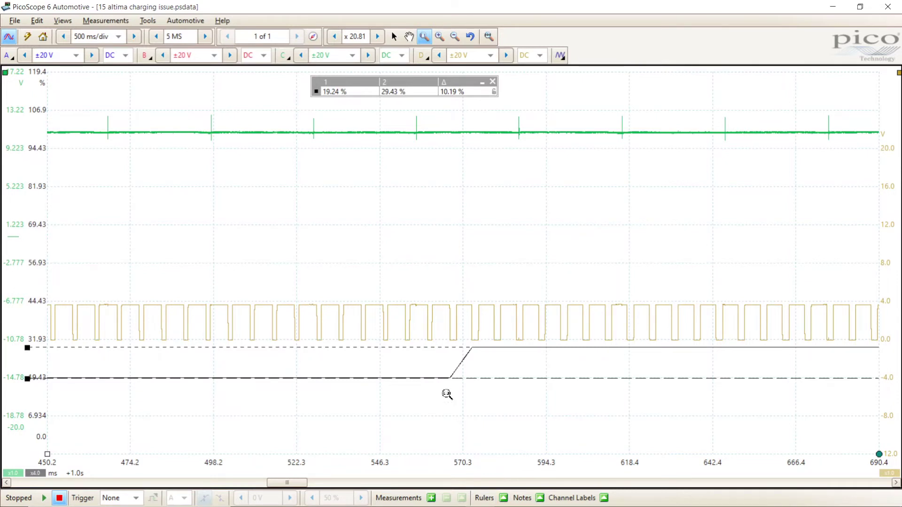
left_click(471, 38)
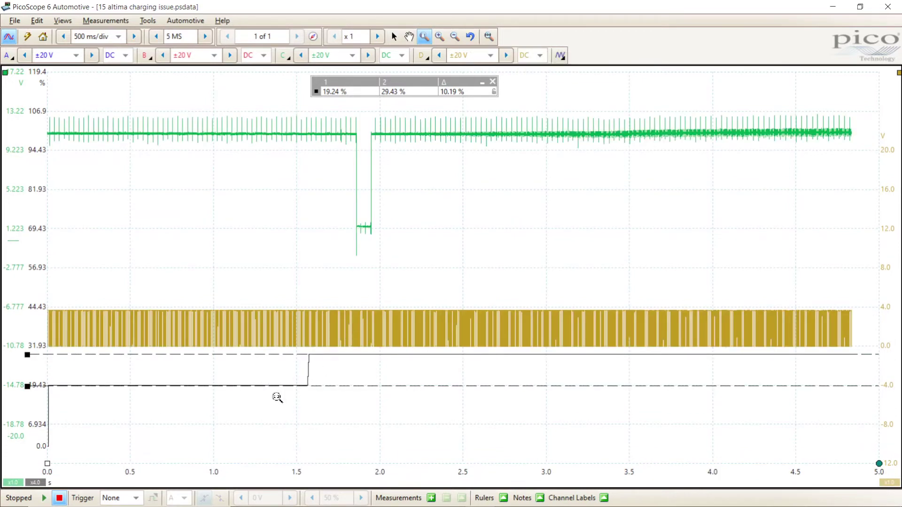
mouse_move(285, 496)
left_click_drag(285, 469, 339, 471)
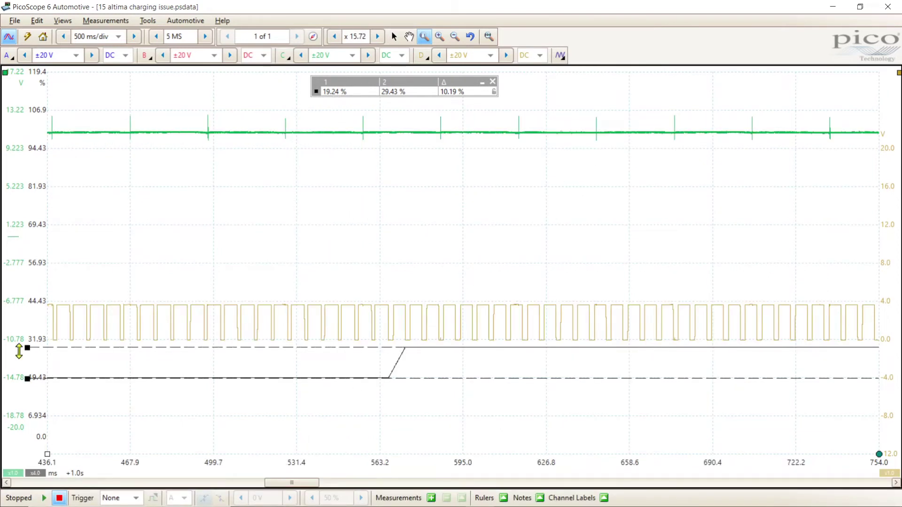
Step: Raise the more duty trace above channel D, clear the duty rulers, and undo the zoom
left_click_drag(34, 339, 50, 199)
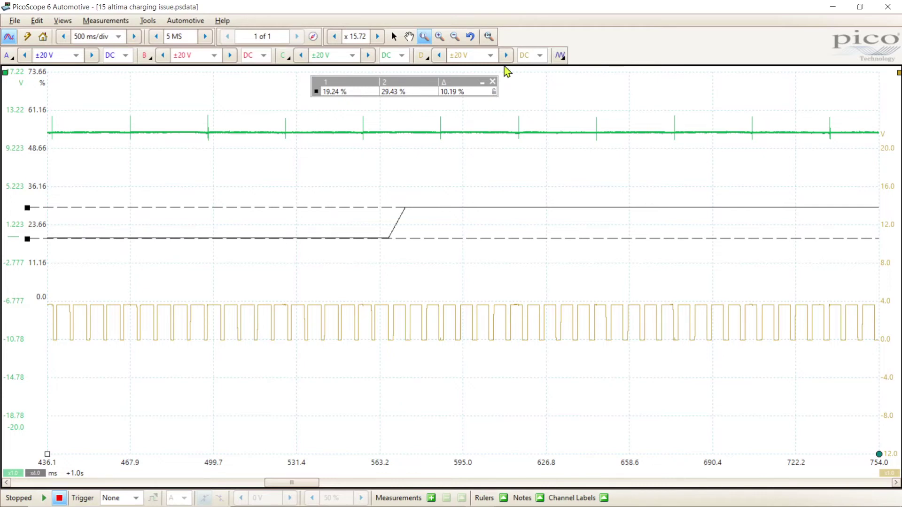
left_click(493, 82)
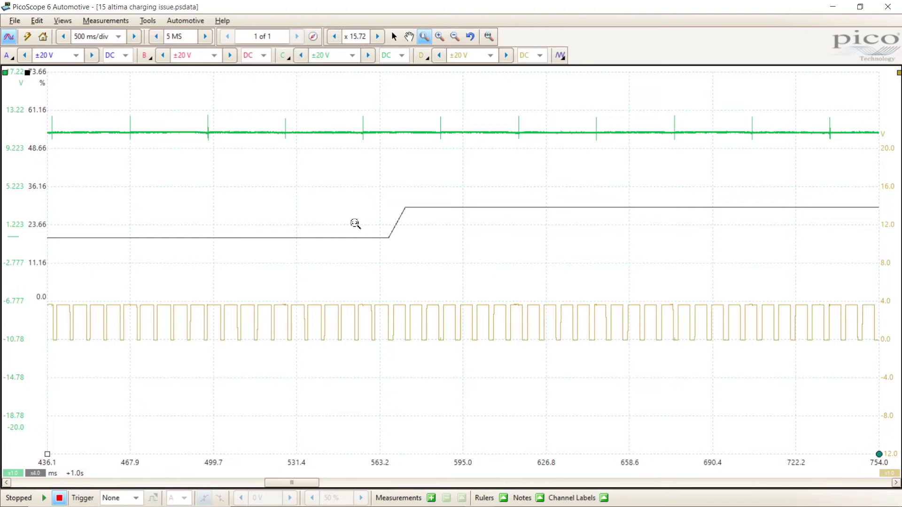
left_click(470, 37)
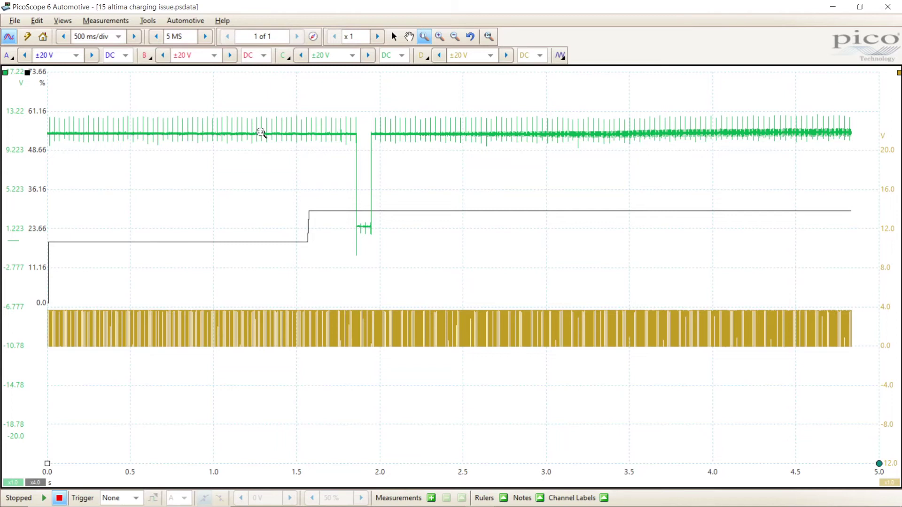
mouse_move(404, 505)
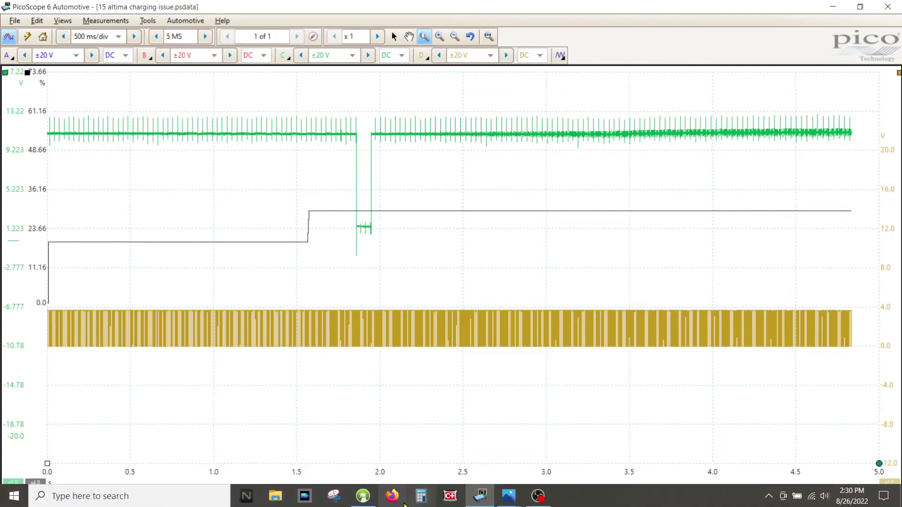
left_click(431, 498)
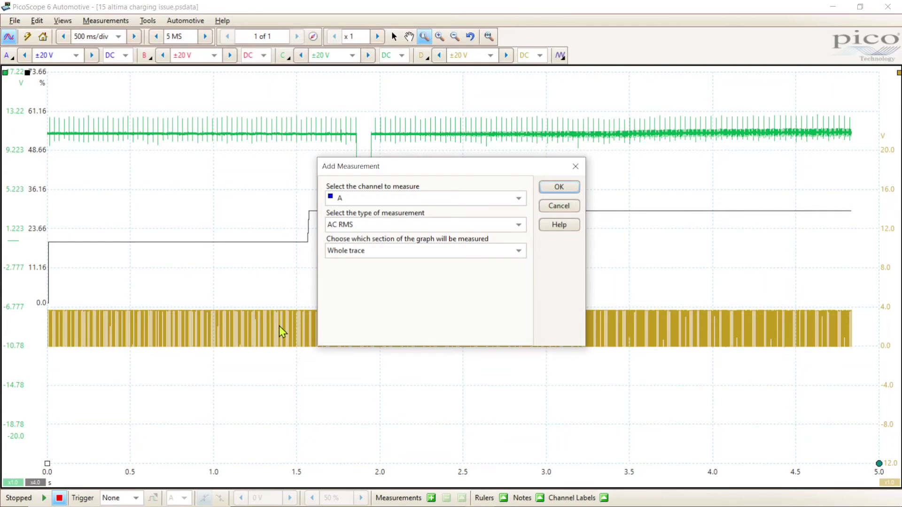
left_click(582, 168)
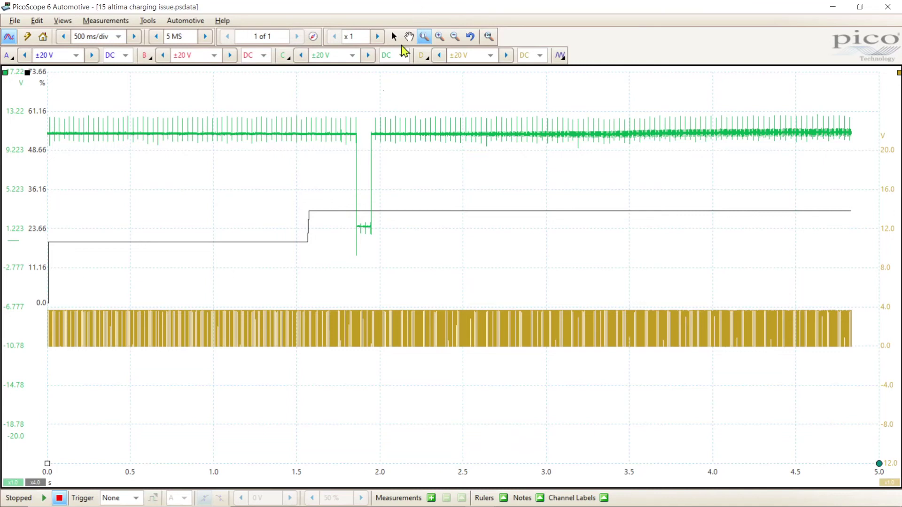
Step: Zoom to 1.747–2.319 s around channel C's roughly 90 ms dip to about 1.2 V
mouse_move(338, 107)
left_mouse_down()
mouse_move(412, 276)
mouse_move(433, 281)
left_mouse_up()
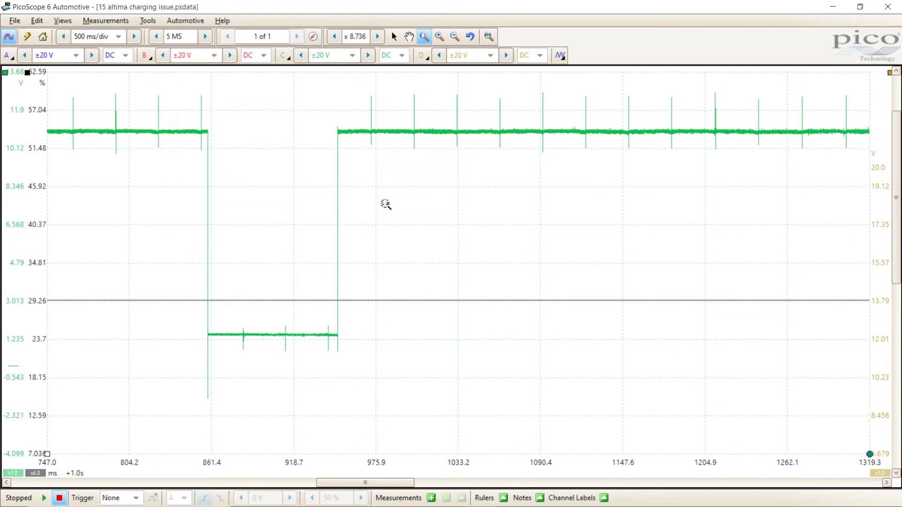
Step: Untick more duty in the graph's Channels menu and zoom back out to the full 0–5 s
right_click(386, 195)
mouse_move(413, 240)
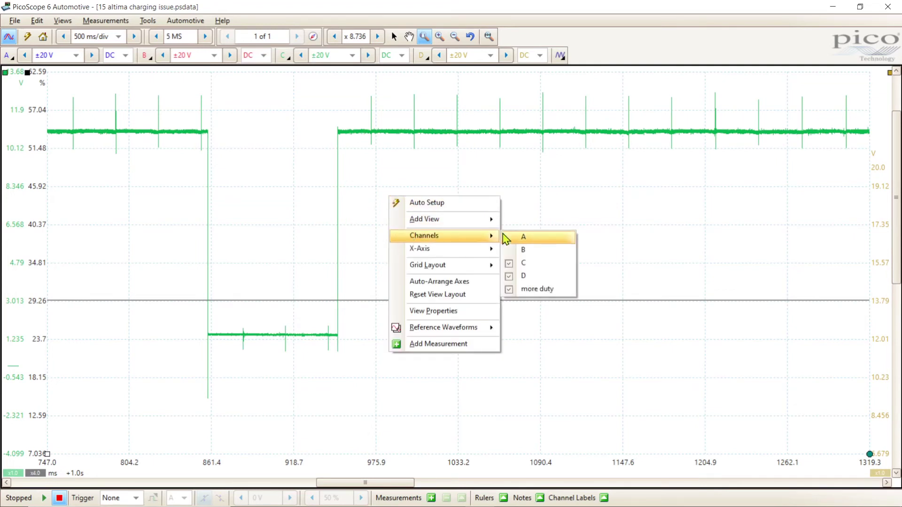
left_click(510, 293)
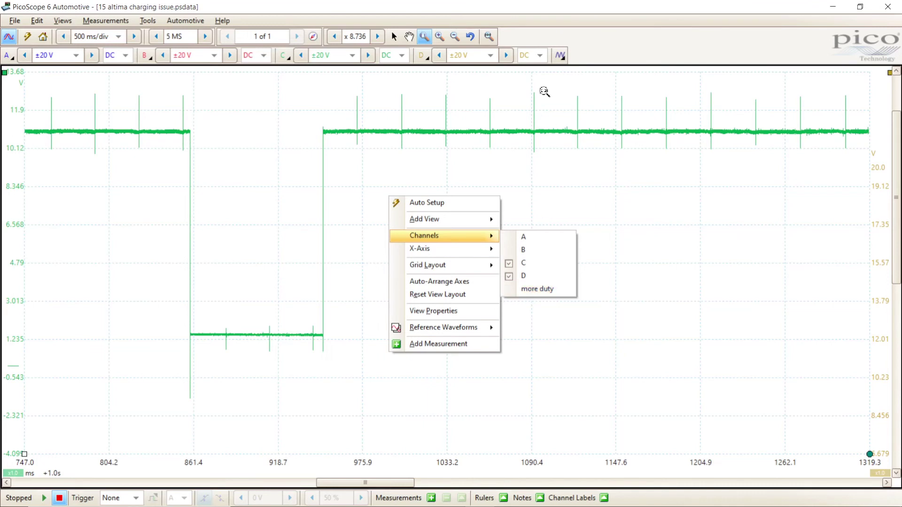
left_click(475, 39)
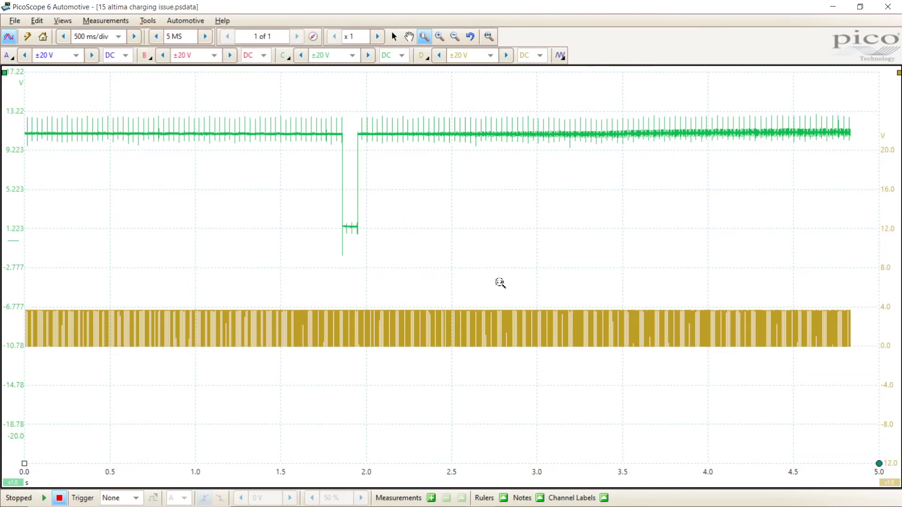
Step: Switch off channel D's 6 kHz low-pass filter
left_click(427, 60)
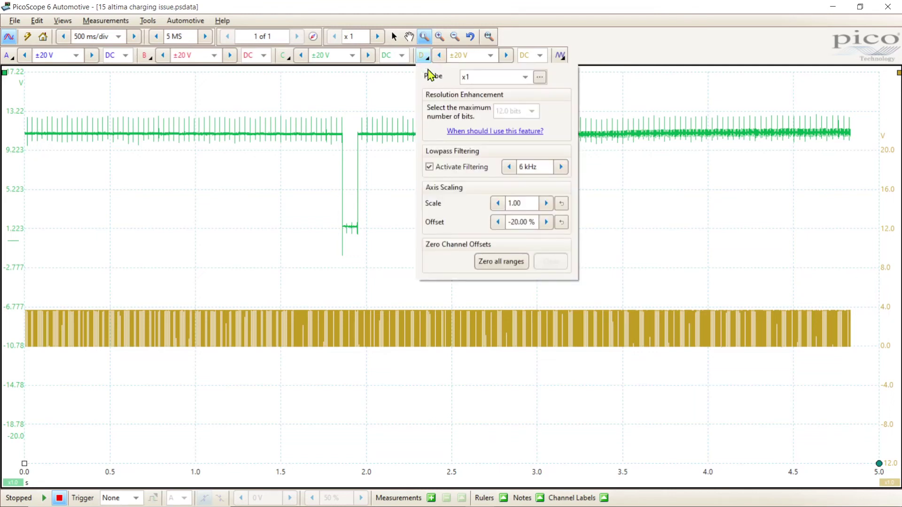
left_click(429, 167)
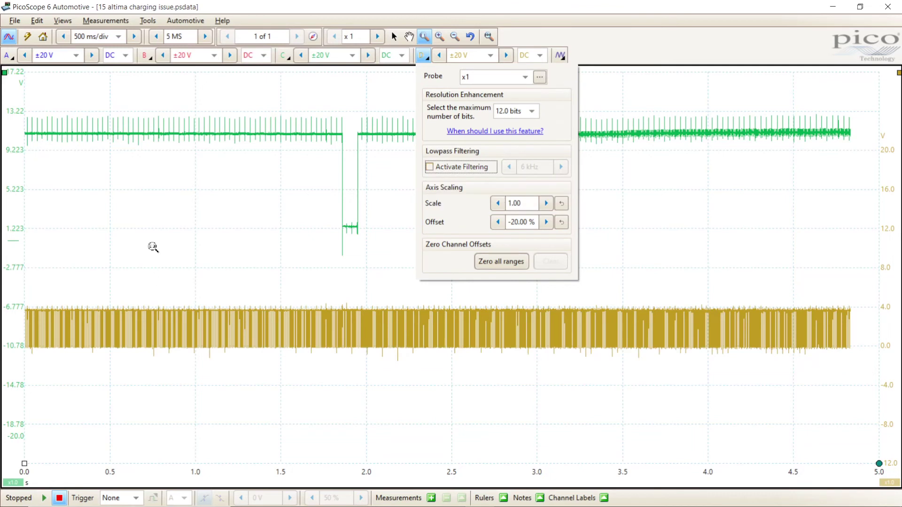
left_click(273, 210)
Step: Re-enable the more duty channel from the graph's Channels menu
right_click(272, 211)
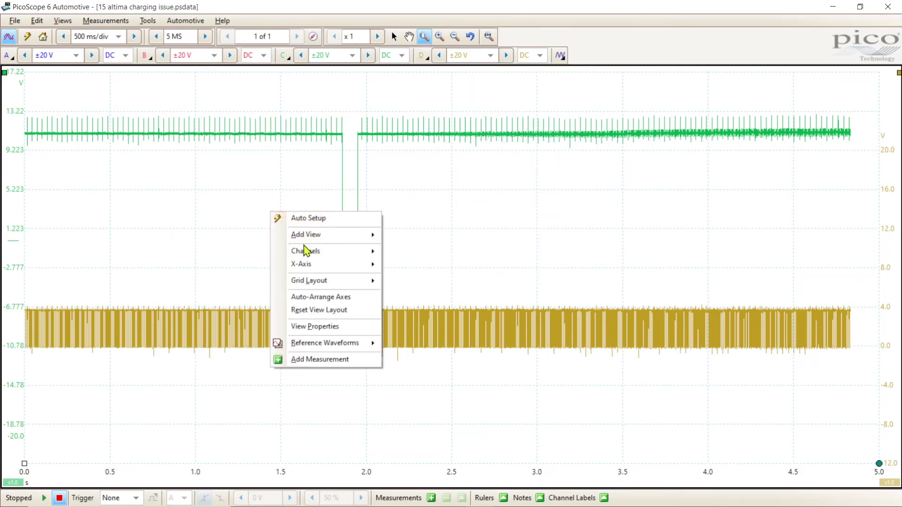
mouse_move(325, 253)
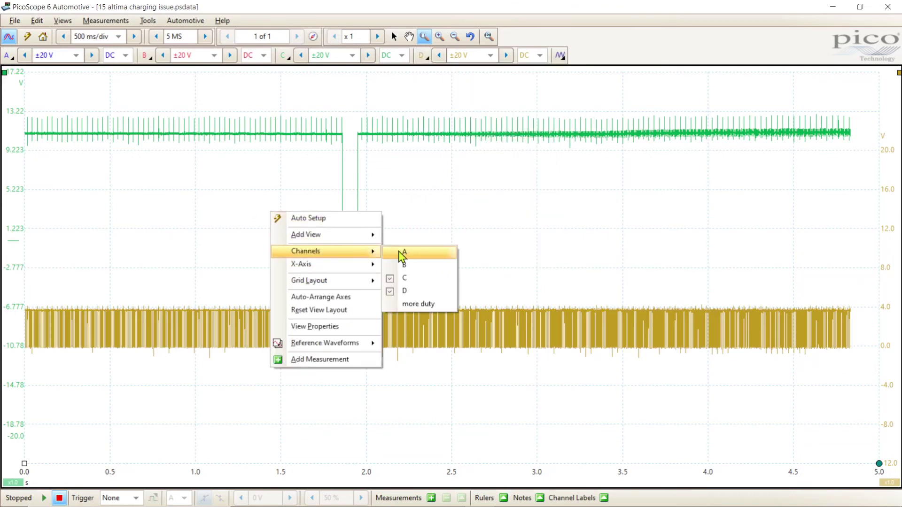
left_click(386, 303)
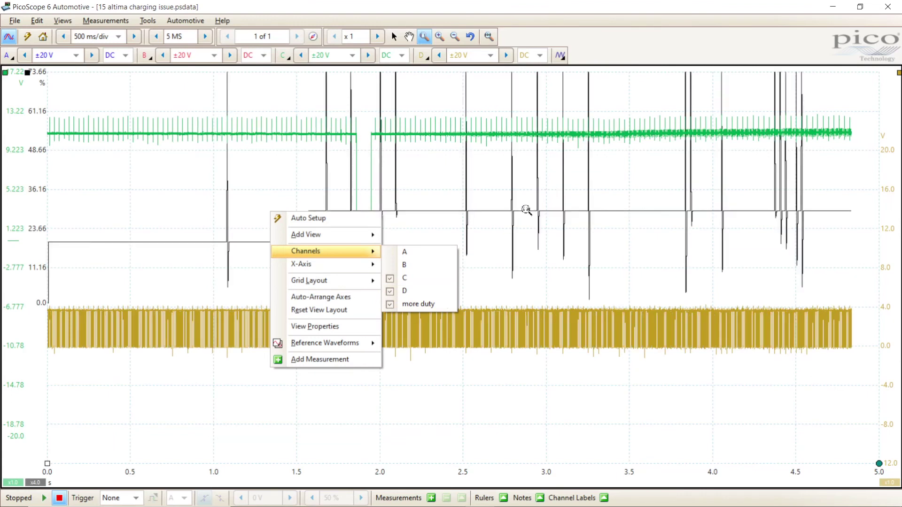
right_click(135, 89)
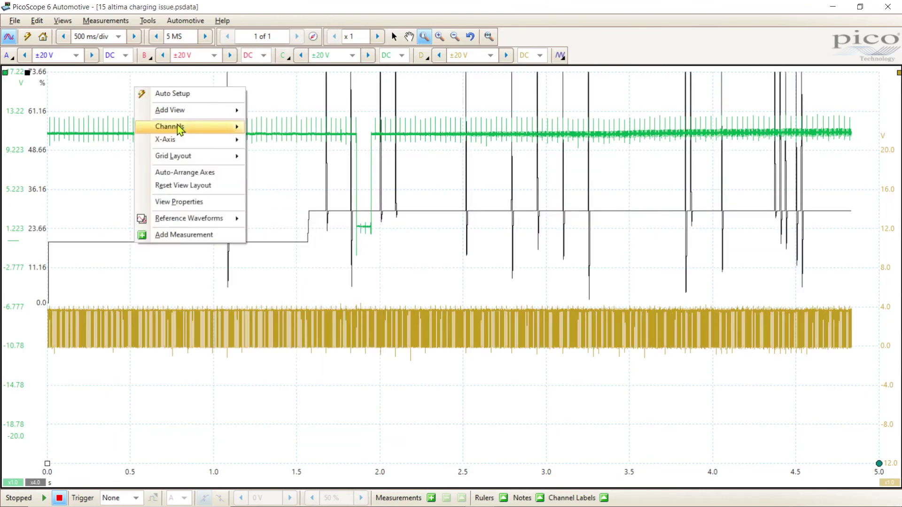
Step: Untick channel C in the Channels menu, leaving only channel D and more duty
mouse_move(178, 127)
left_click(257, 154)
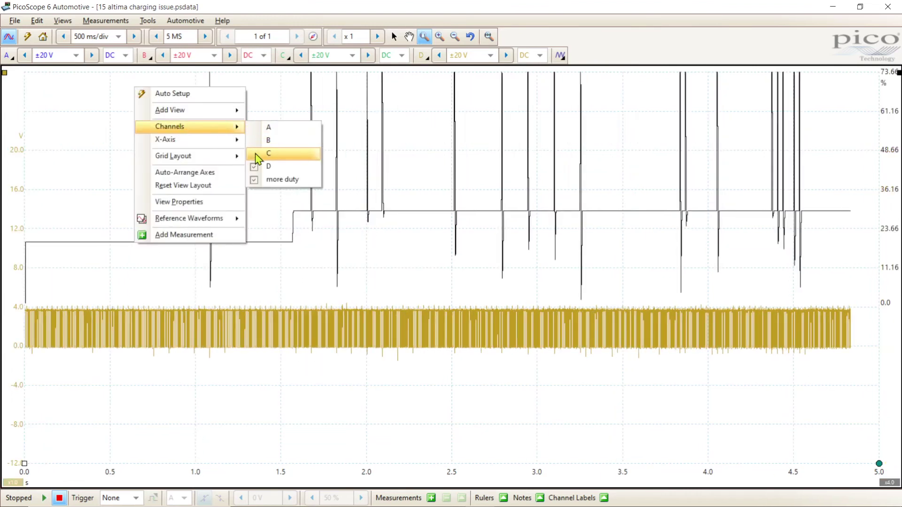
left_click(368, 255)
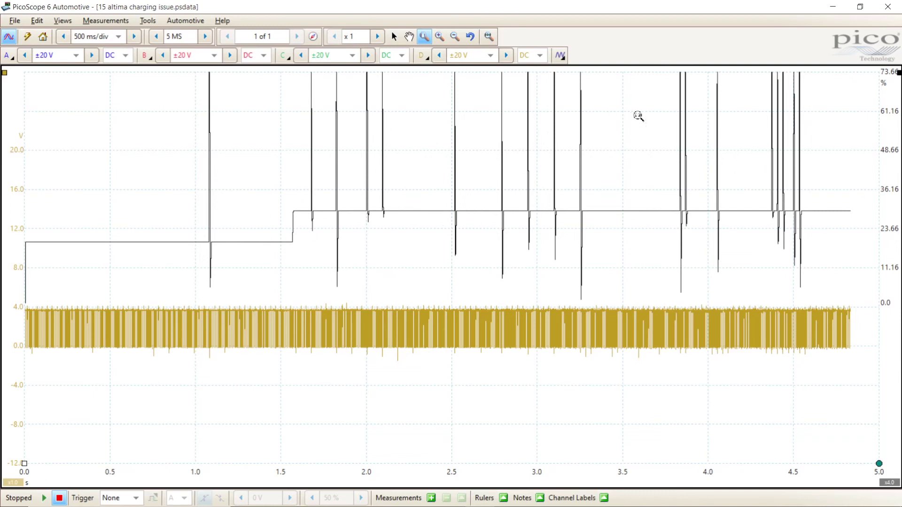
Step: Enable channel D's low-pass filter, lower its cutoff to 5 kHz, then disable filtering again
left_click(426, 59)
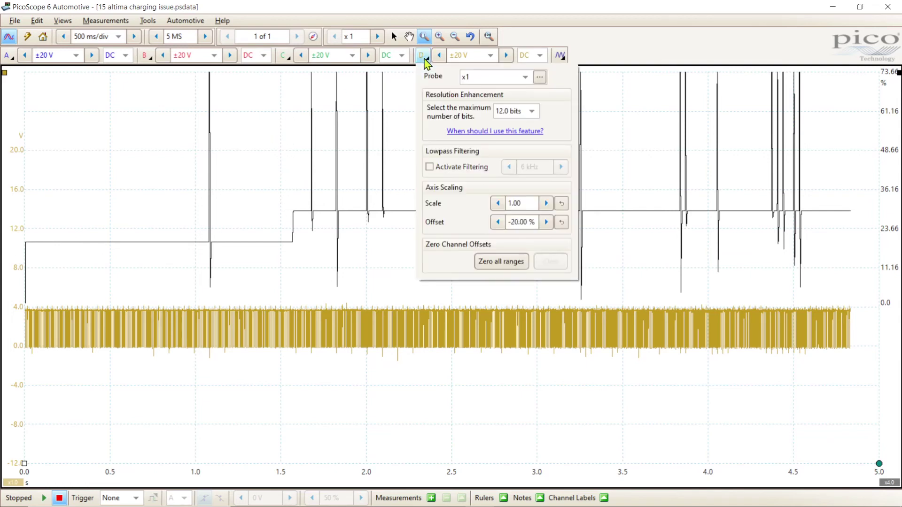
left_click(430, 167)
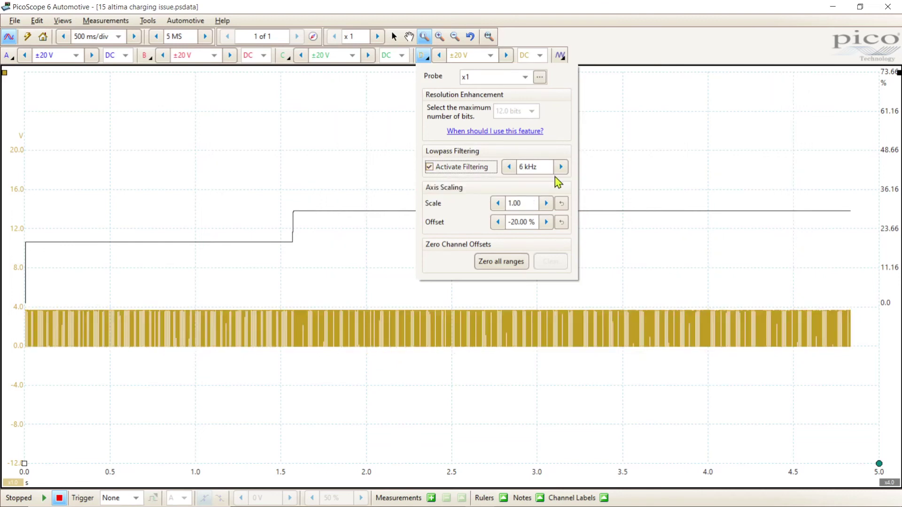
left_click(510, 168)
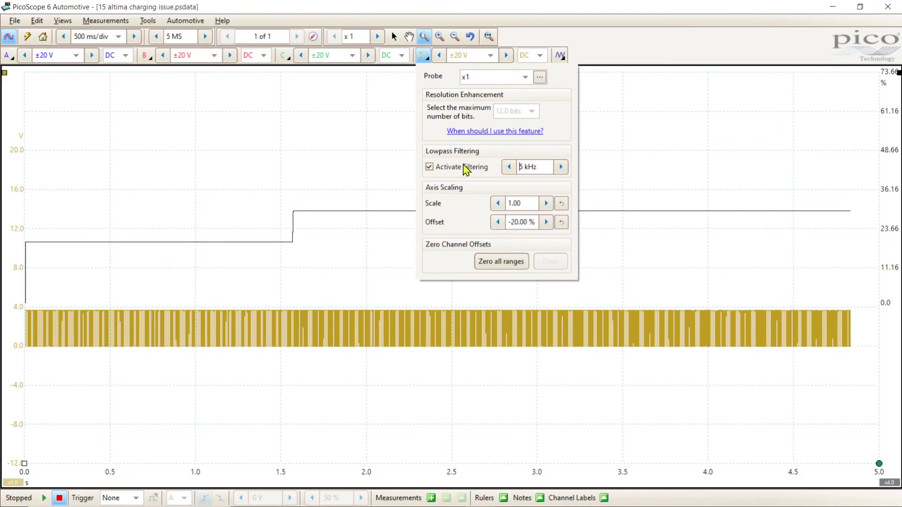
left_click(430, 168)
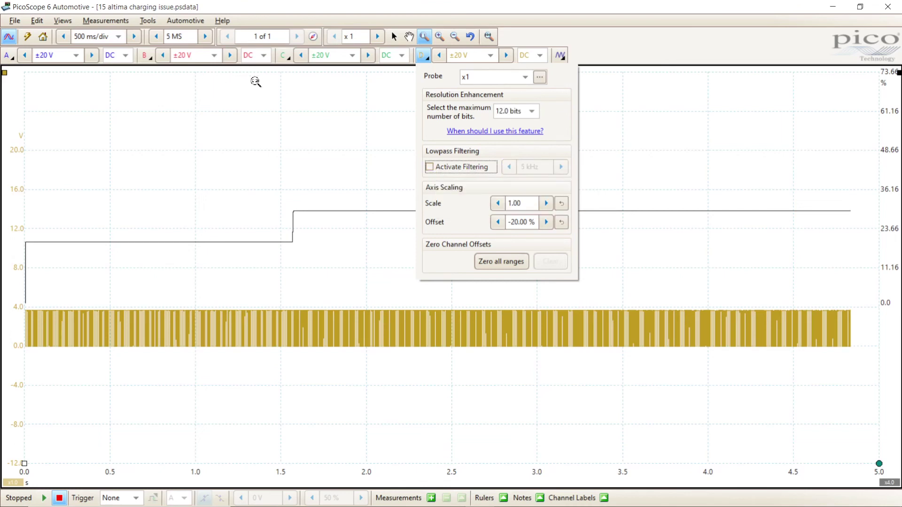
Step: Hide the more duty math channel from the graph
right_click(310, 123)
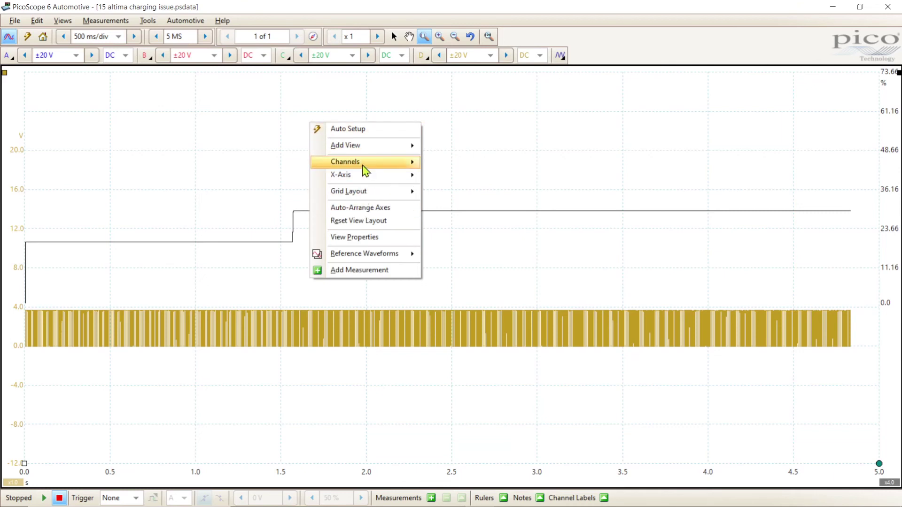
mouse_move(365, 162)
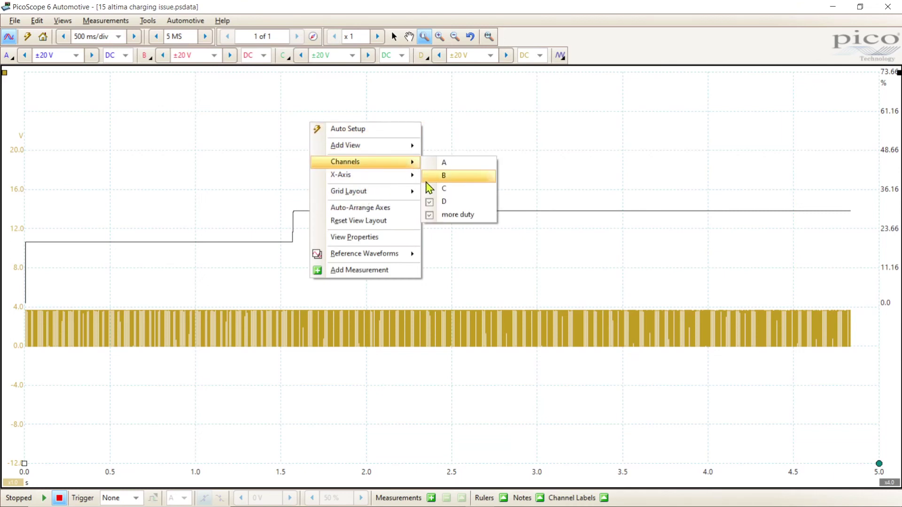
left_click(431, 219)
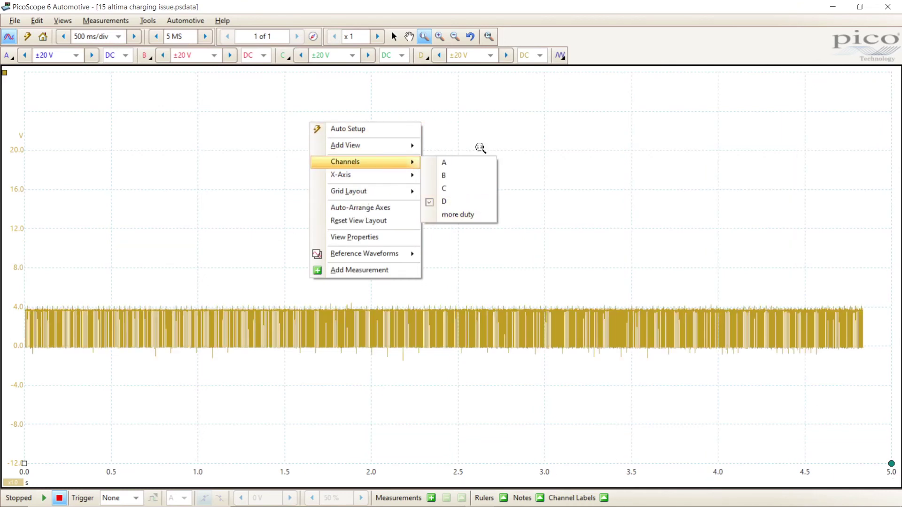
left_click(427, 61)
left_click(310, 140)
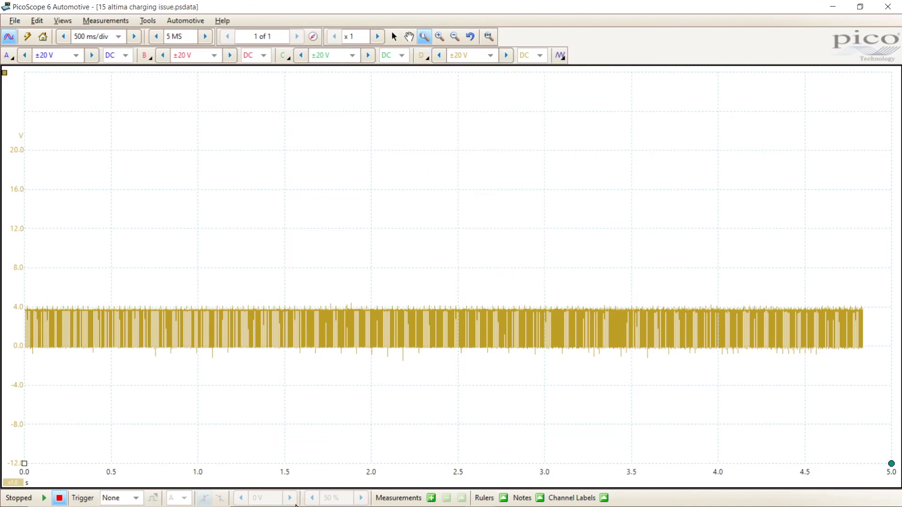
Step: Zoom into channel D's unfiltered 0–3.8 V pulses, step back one zoom level, and scroll along
left_click_drag(299, 477, 322, 469)
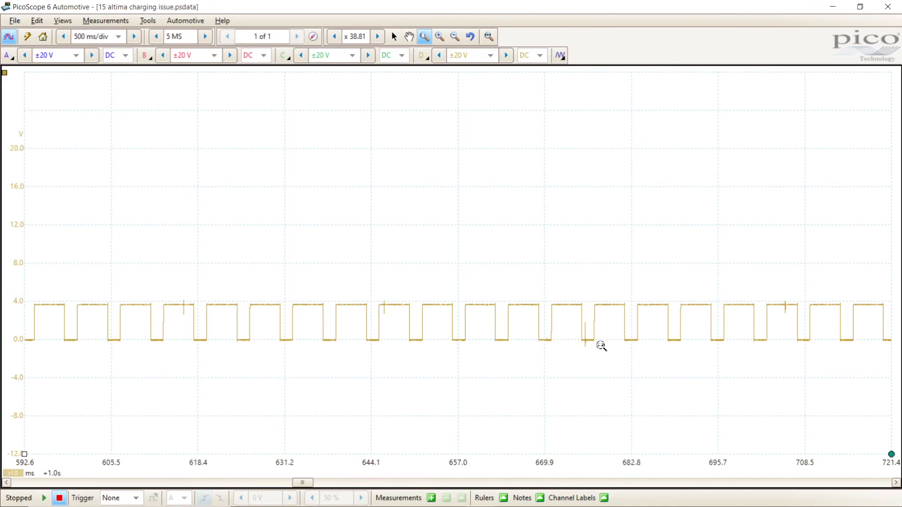
left_click_drag(555, 270, 613, 379)
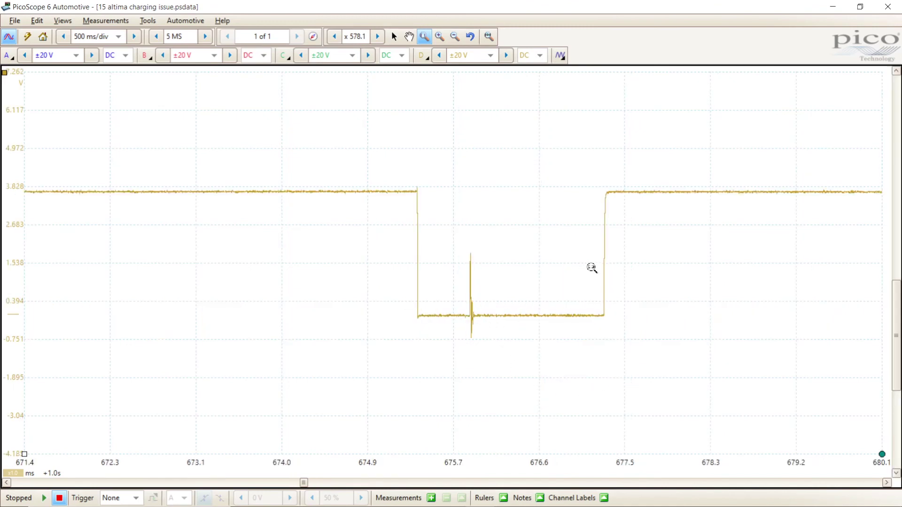
left_click_drag(304, 483, 308, 483)
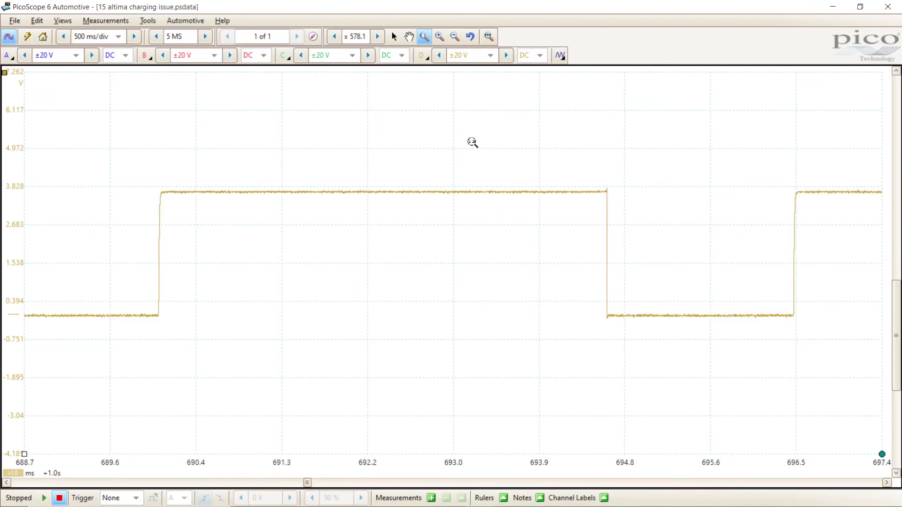
left_click(470, 37)
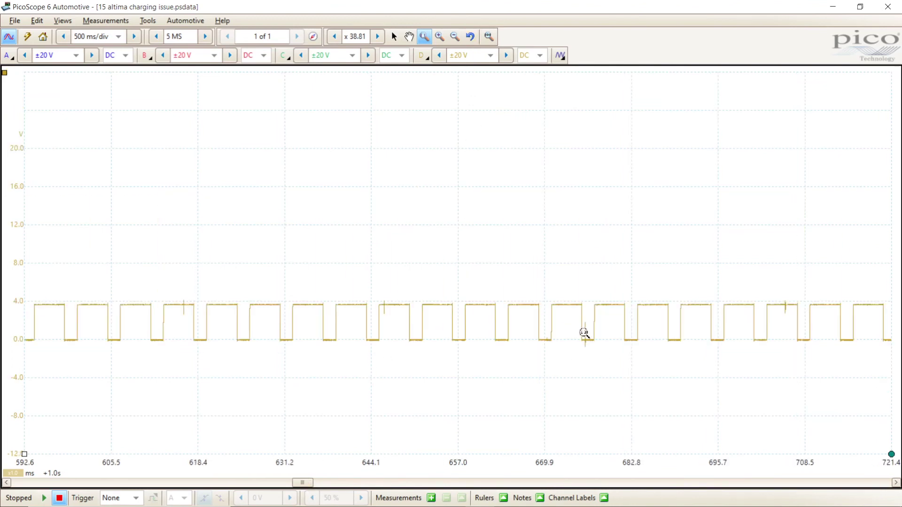
left_click_drag(302, 483, 424, 484)
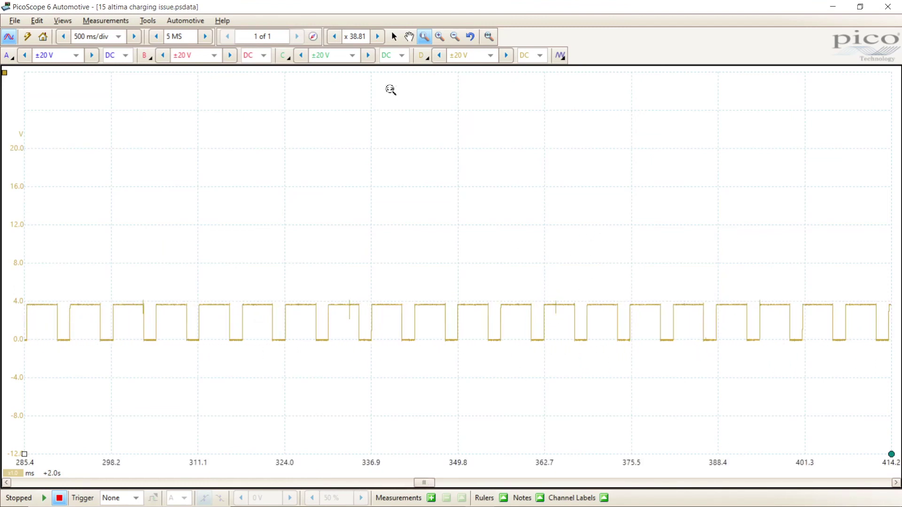
Step: Enable low-pass filtering on channel D and step the cutoff through 3, 4 and 5 kHz
left_click(423, 57)
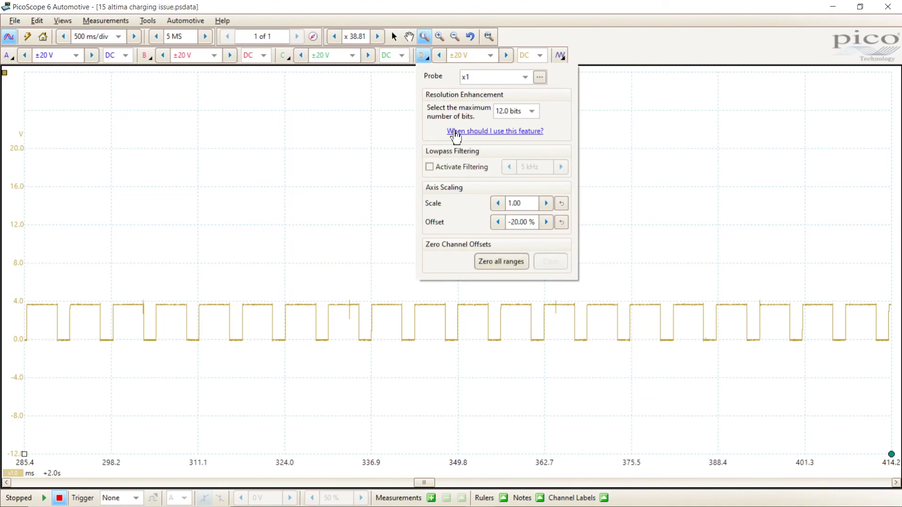
left_click(429, 167)
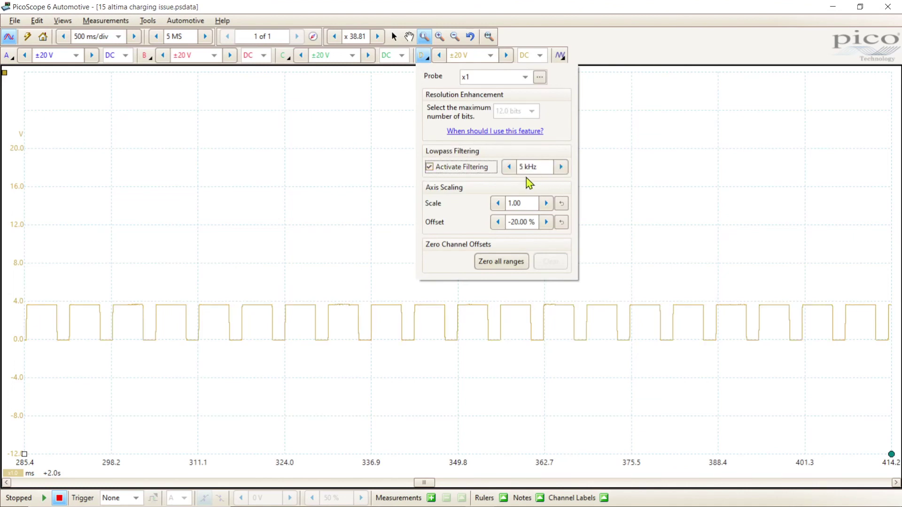
left_click(508, 167)
left_click(508, 167)
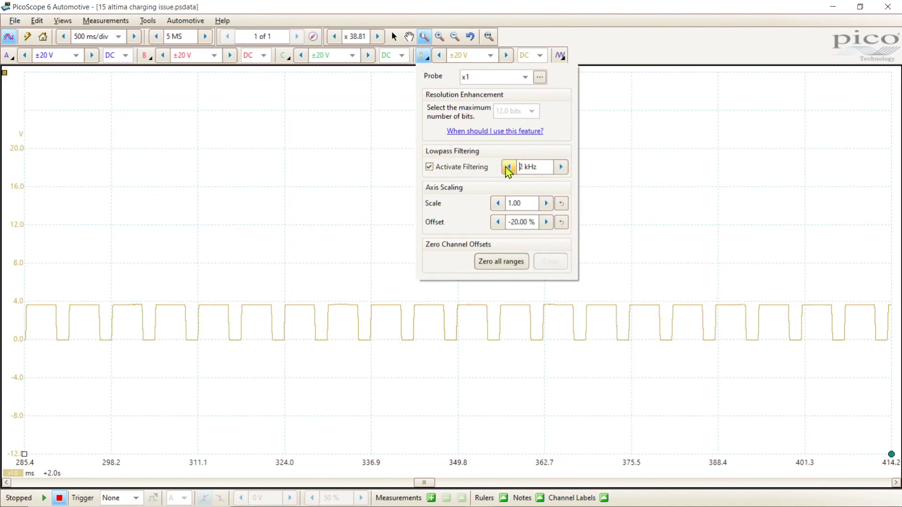
left_click(561, 168)
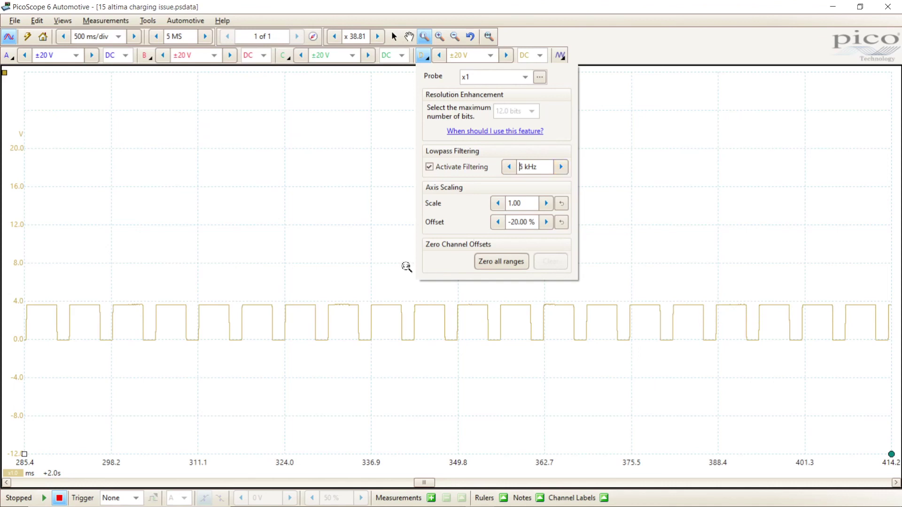
left_click(561, 167)
left_click(562, 167)
Step: Drop channel D's filter cutoff to 500 Hz, then raise it back to 6 kHz
left_click(509, 168)
left_click(508, 168)
left_click(509, 168)
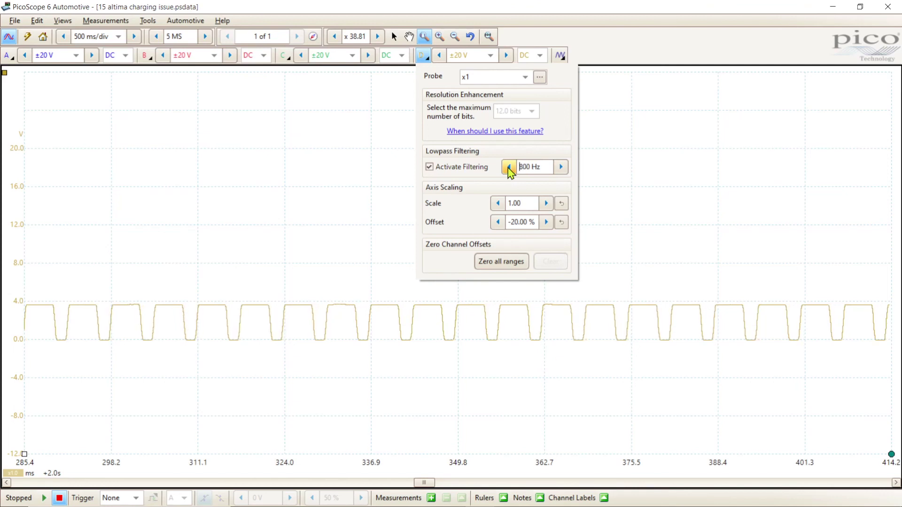
left_click(562, 167)
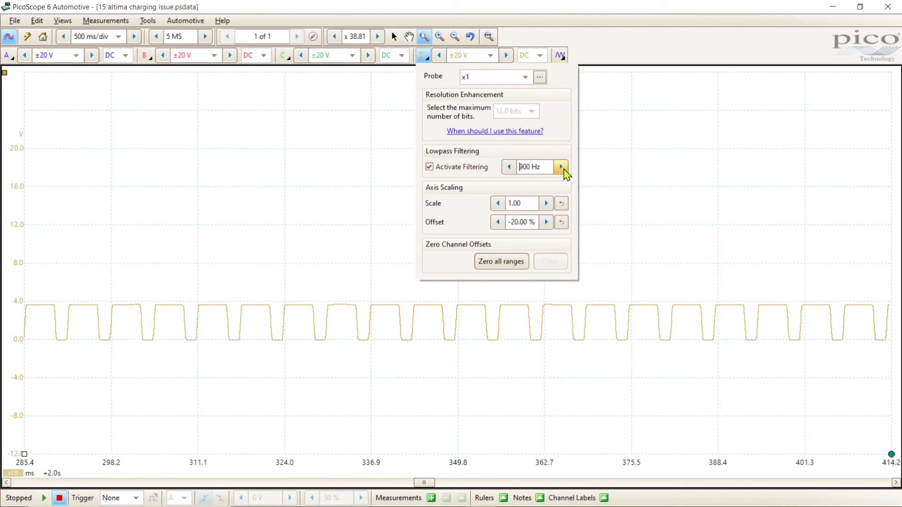
left_click(562, 169)
left_click(562, 168)
left_click(562, 168)
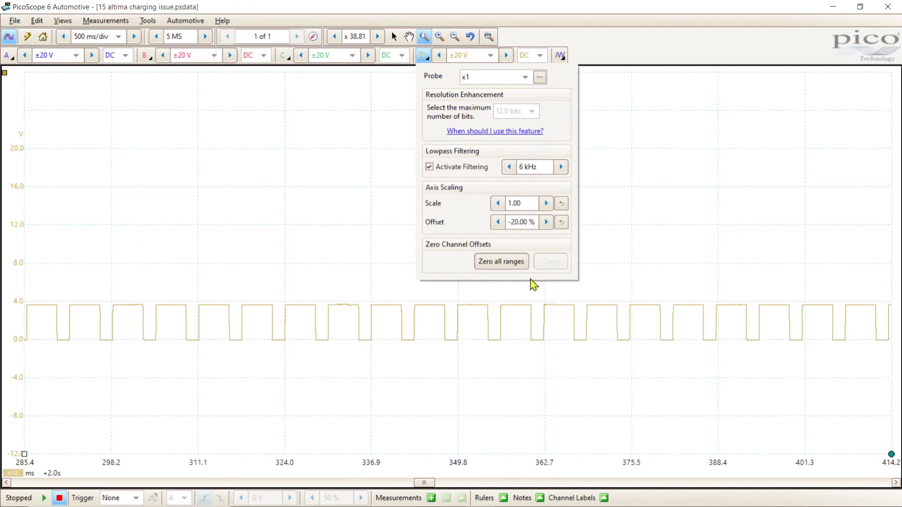
left_click(624, 187)
Step: Re-show the 'more duty' math channel and zoom out to the full 0–5 s capture
right_click(346, 131)
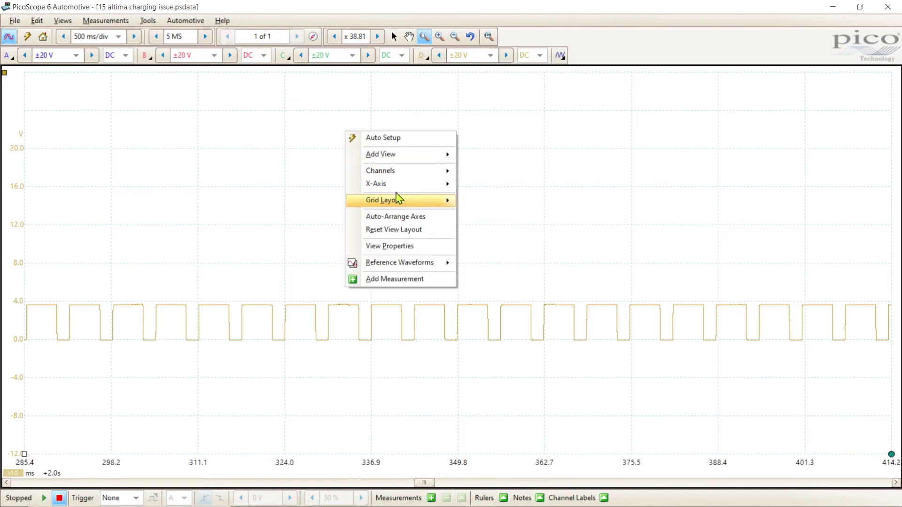
mouse_move(400, 171)
left_click(470, 225)
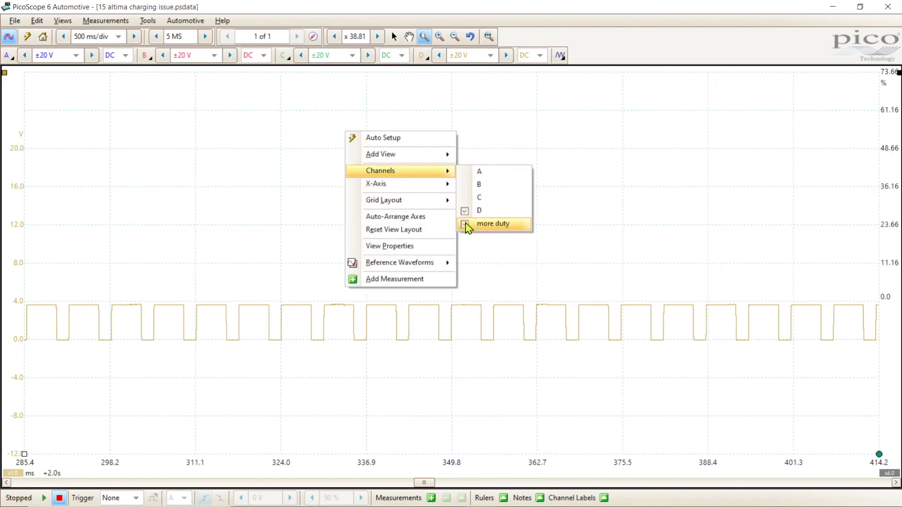
left_click(595, 122)
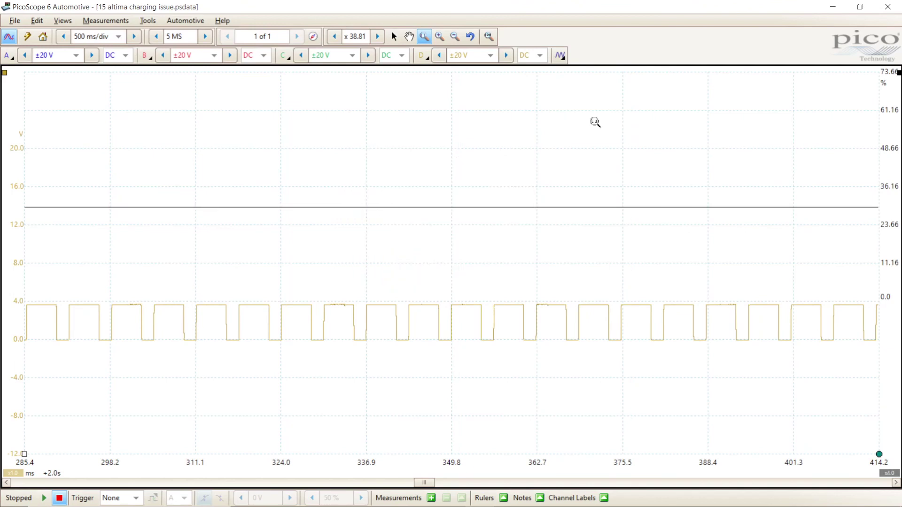
left_click(489, 39)
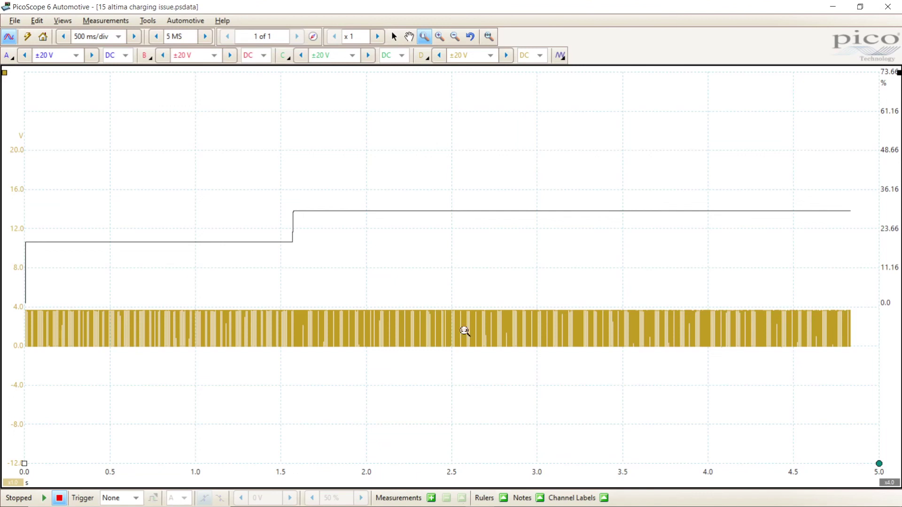
mouse_move(479, 496)
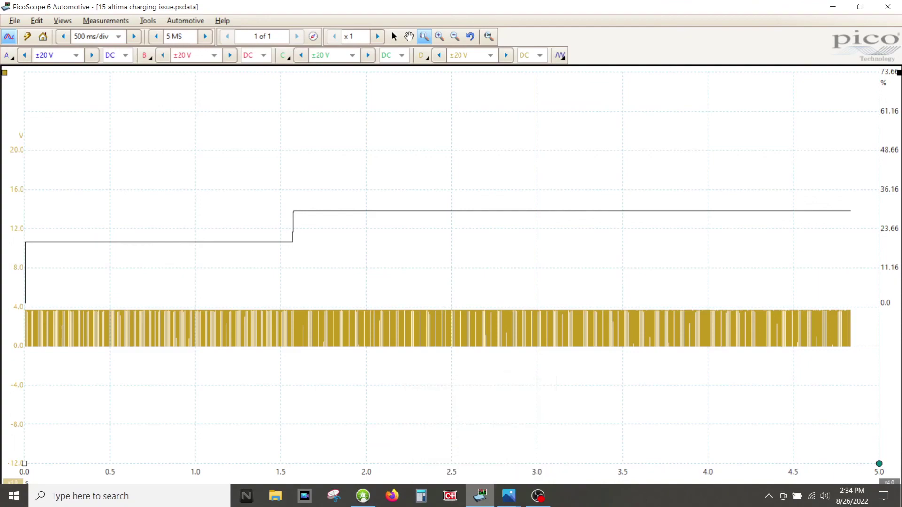